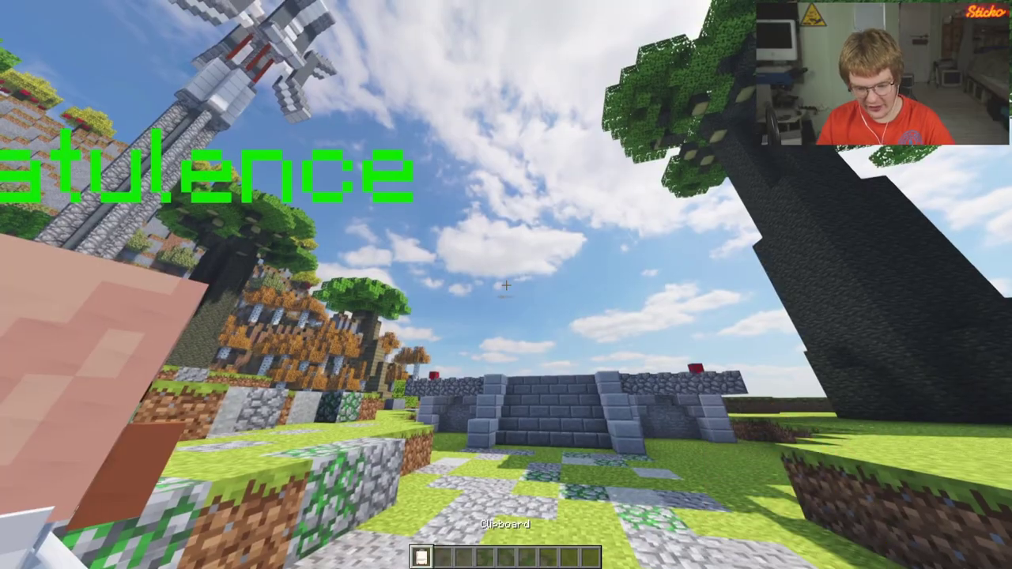
Step: Select hotbar slot 1 to hold the clipboard in first-person view
key("1")
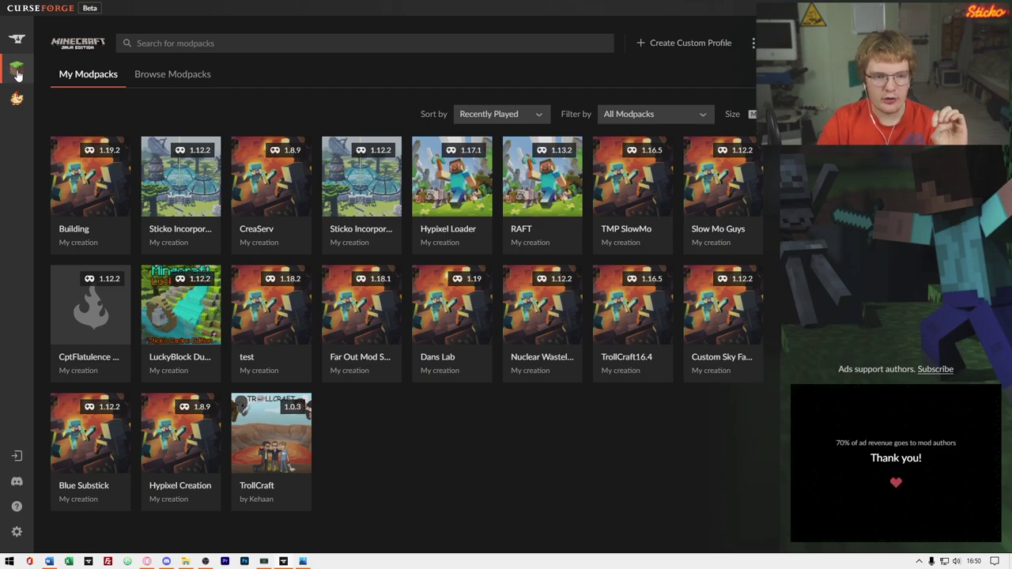
Step: Reload the modpack list, scroll to Modern Skyblock 3: Departed and install it
left_click(16, 72)
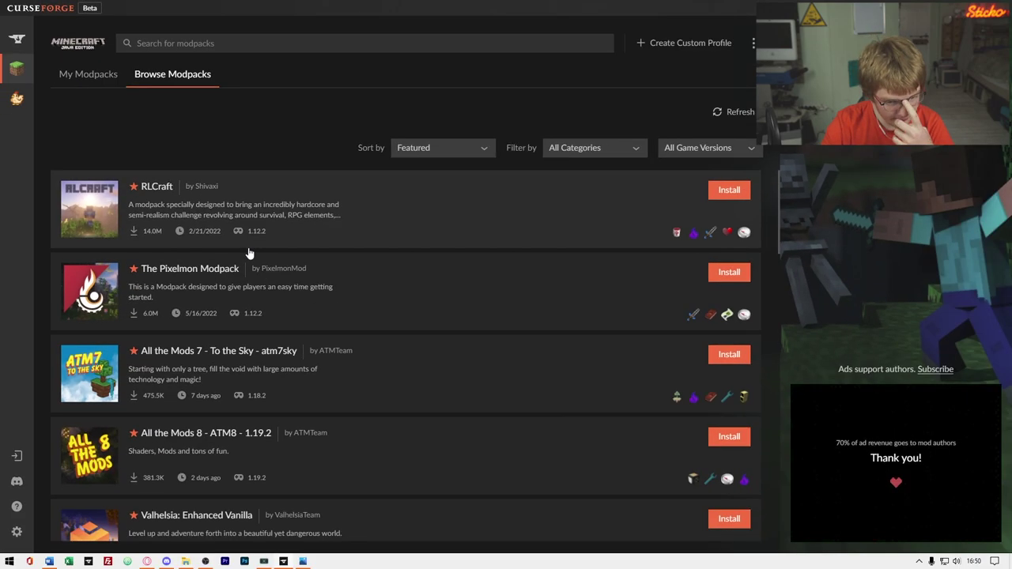
scroll(181, 212, "down", 3)
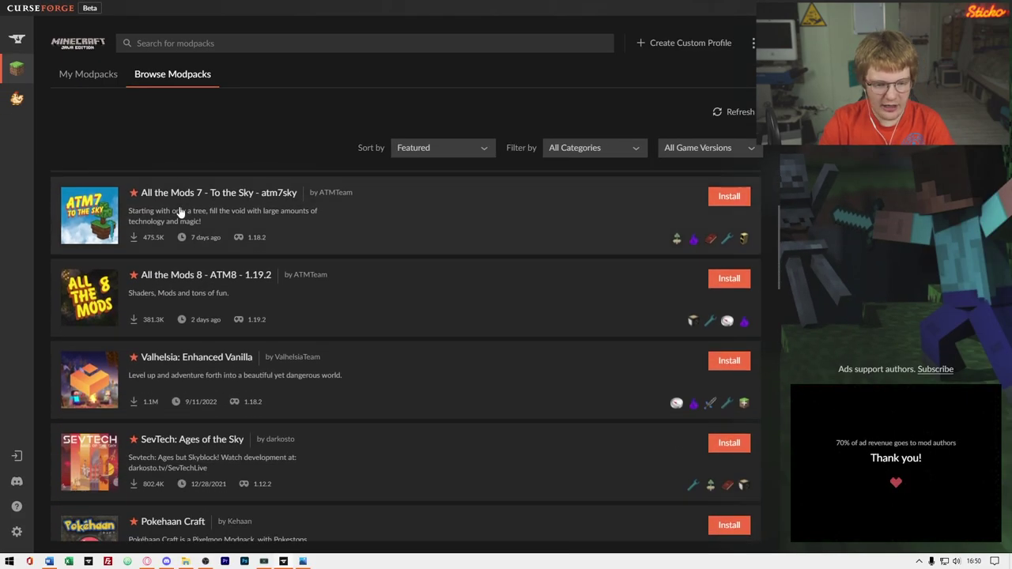
scroll(181, 253, "down", 1)
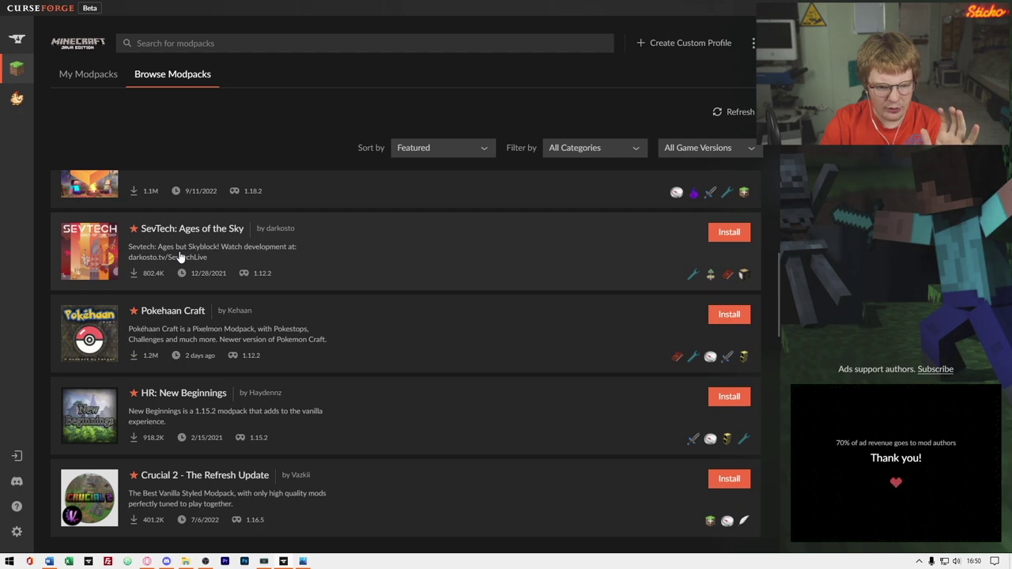
scroll(180, 257, "down", 2)
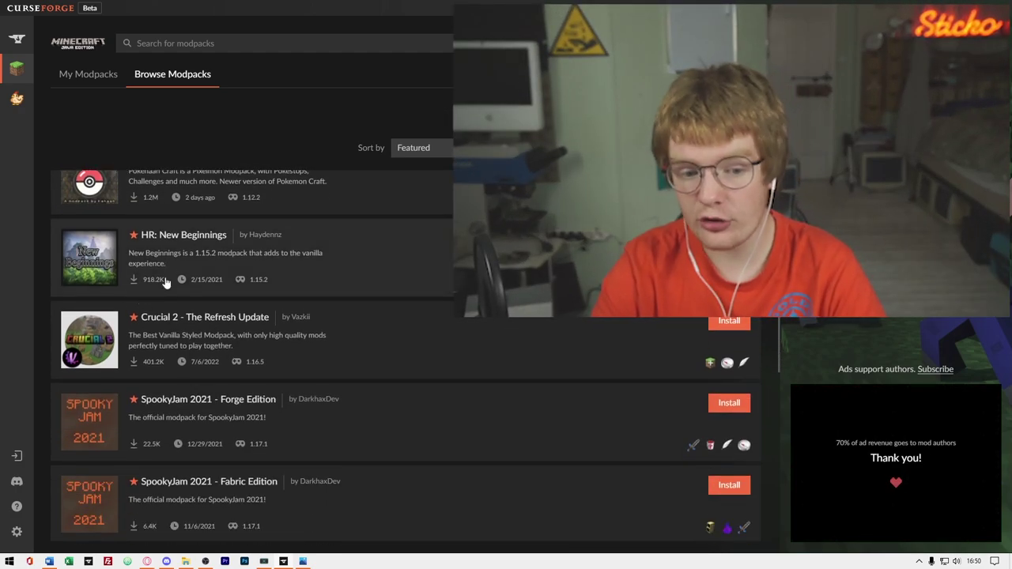
scroll(166, 282, "down", 5)
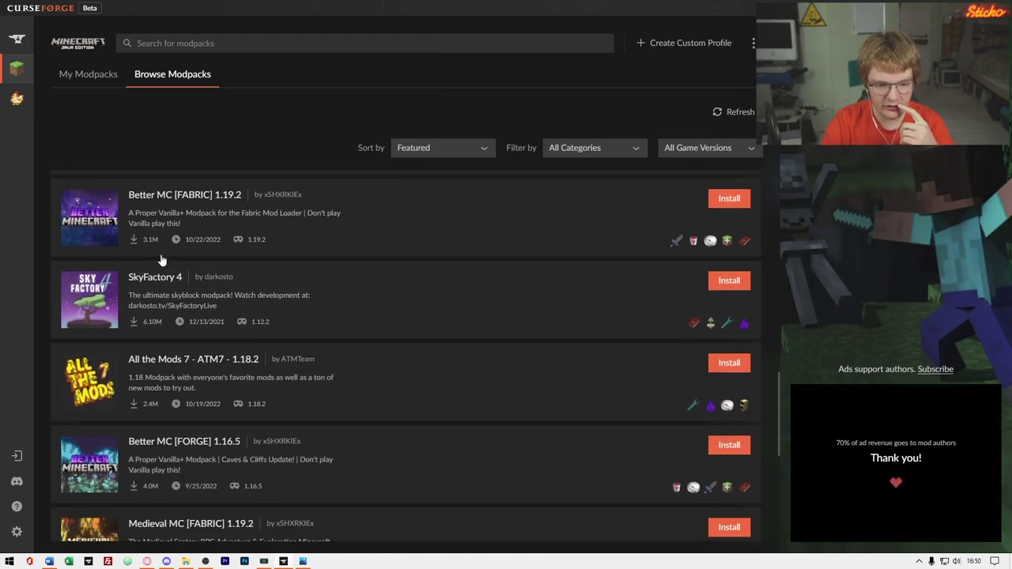
scroll(150, 269, "down", 5)
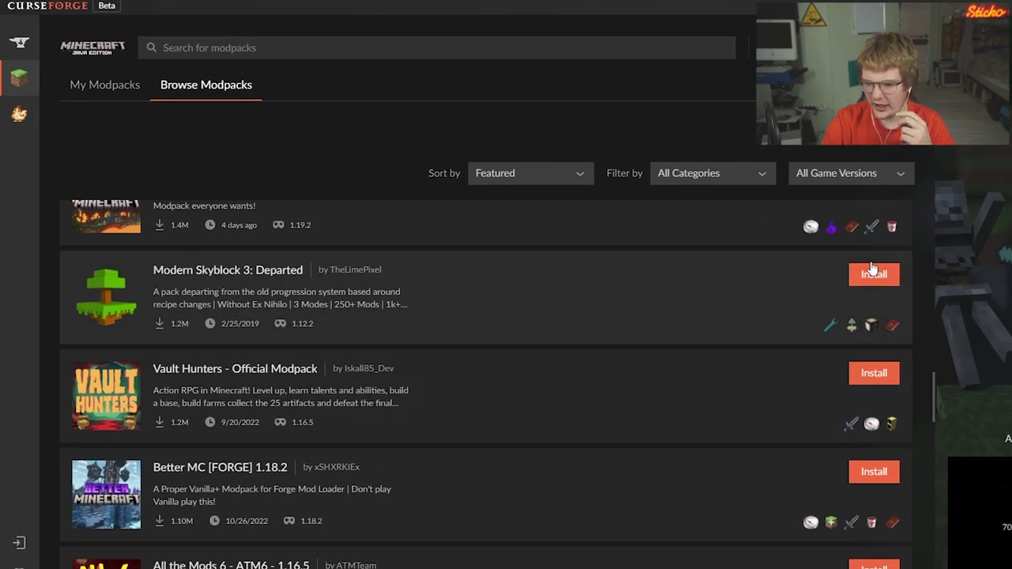
left_click(873, 271)
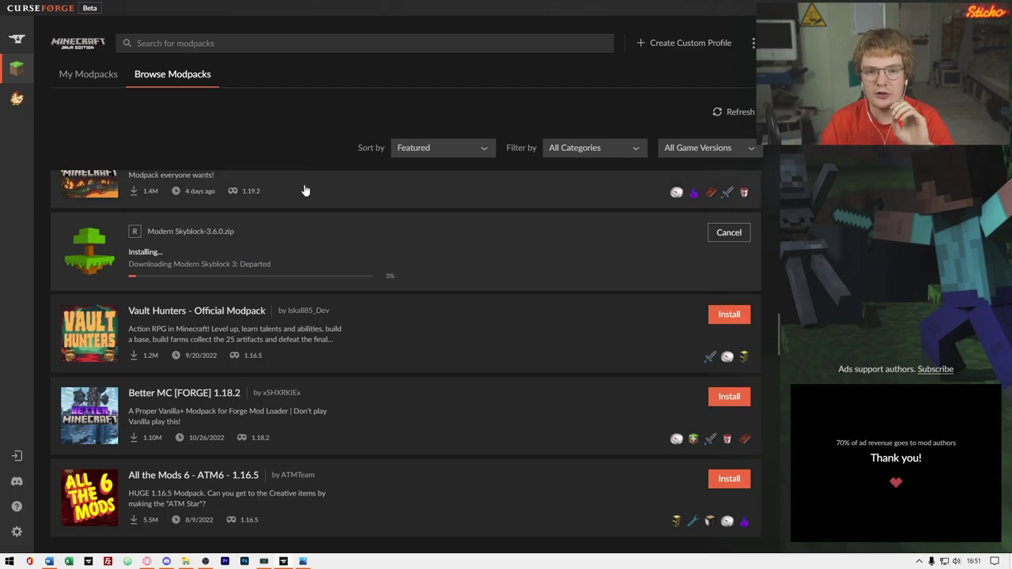
Step: Open the .minecraft folder inside %appdata% from the Run prompt
key("super+r")
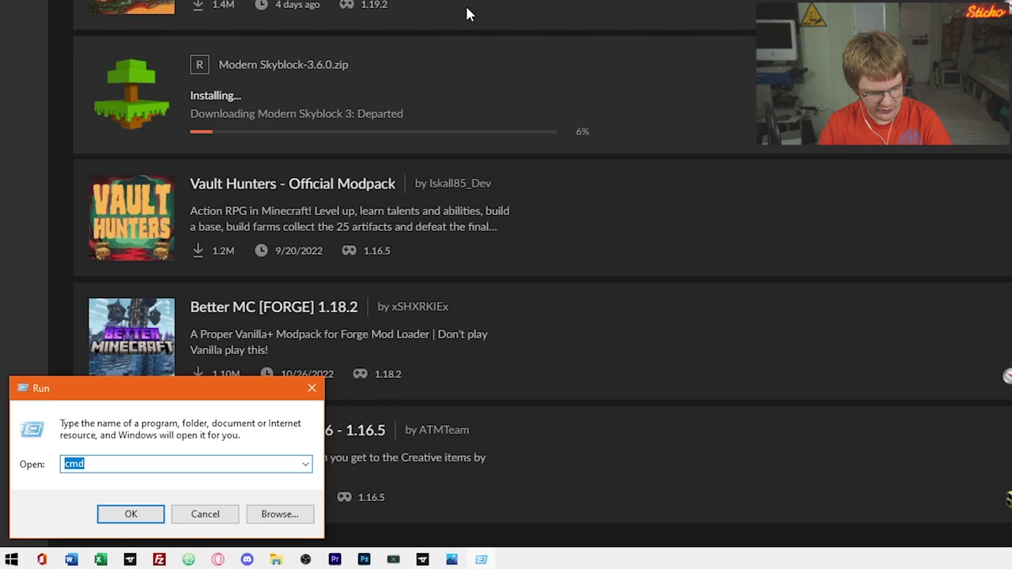
key("BackSpace")
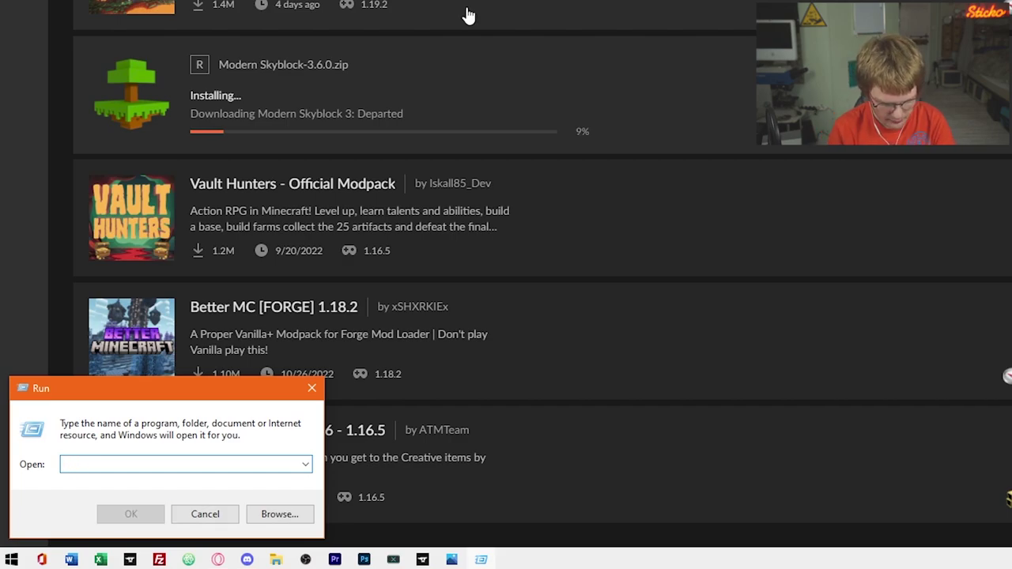
type("%appdata%")
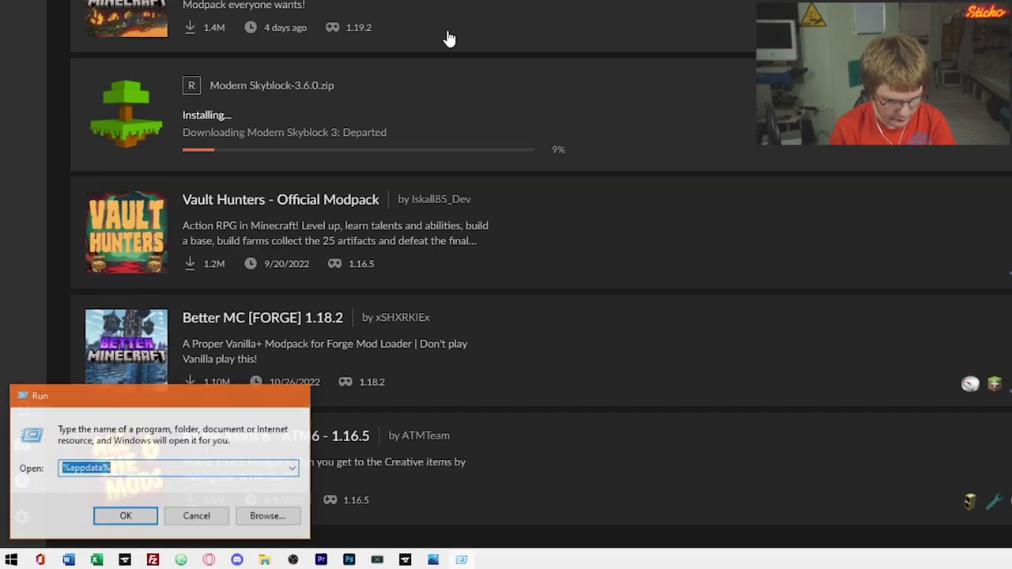
key("Return")
left_click(274, 179)
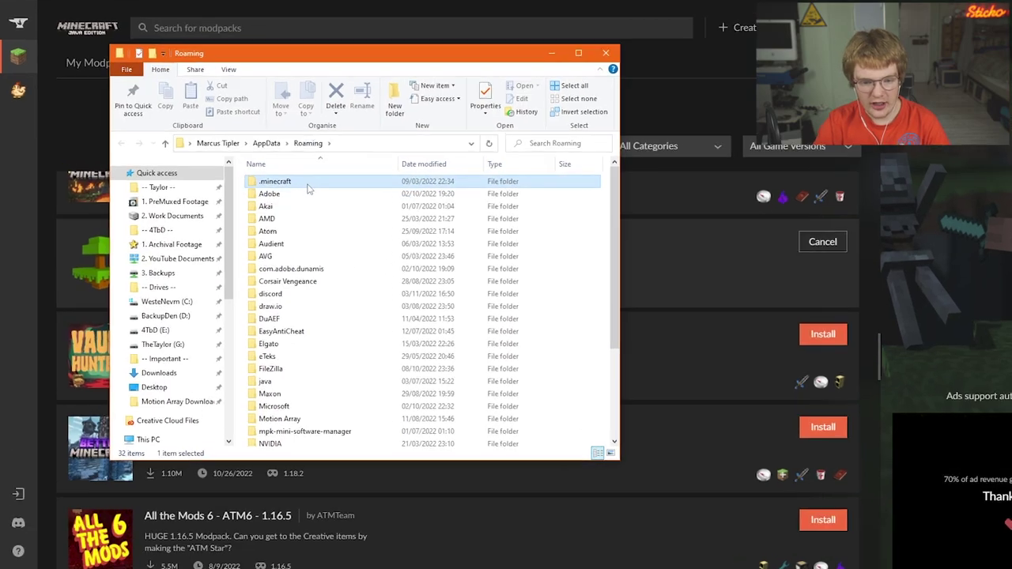
double_click(309, 186)
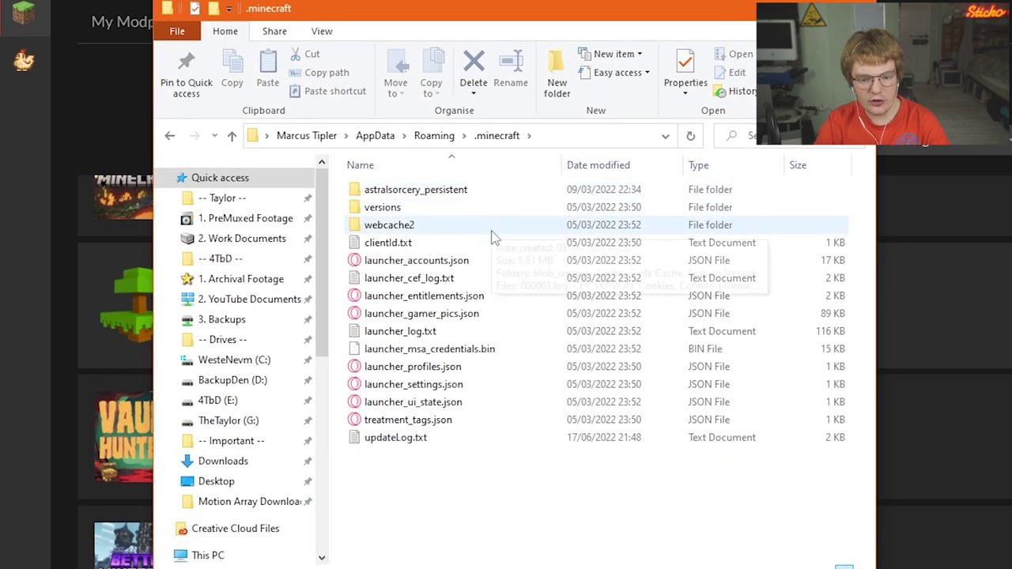
Step: Select and then deselect all files in .minecraft, and close the Explorer window
left_click_drag(295, 368, 283, 166)
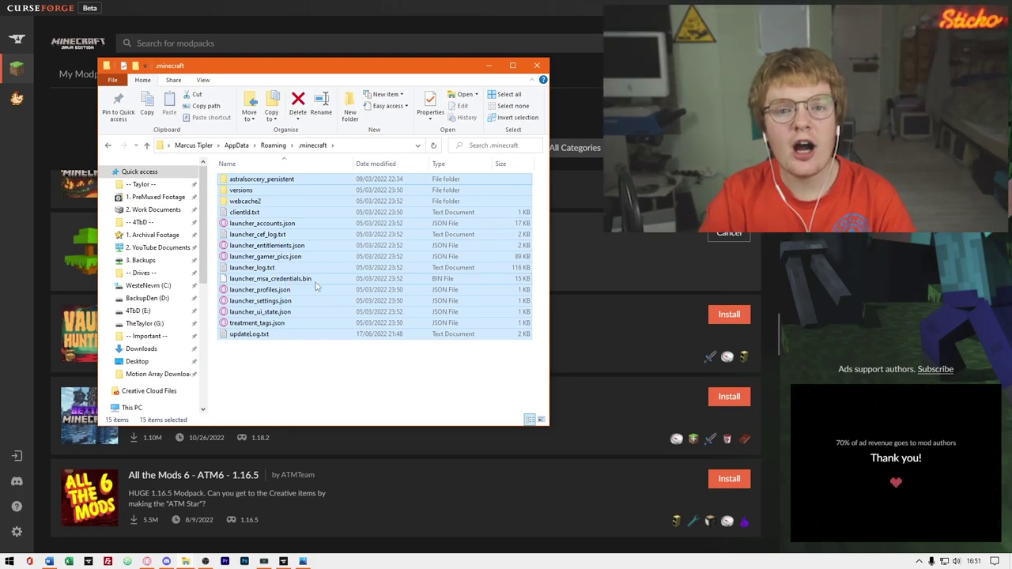
left_click(317, 355)
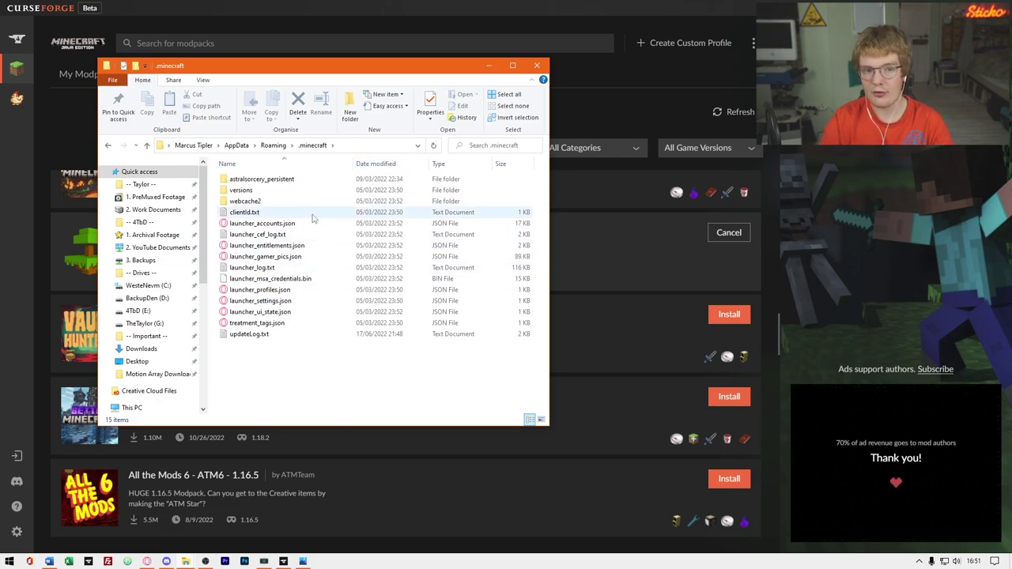
left_click(537, 66)
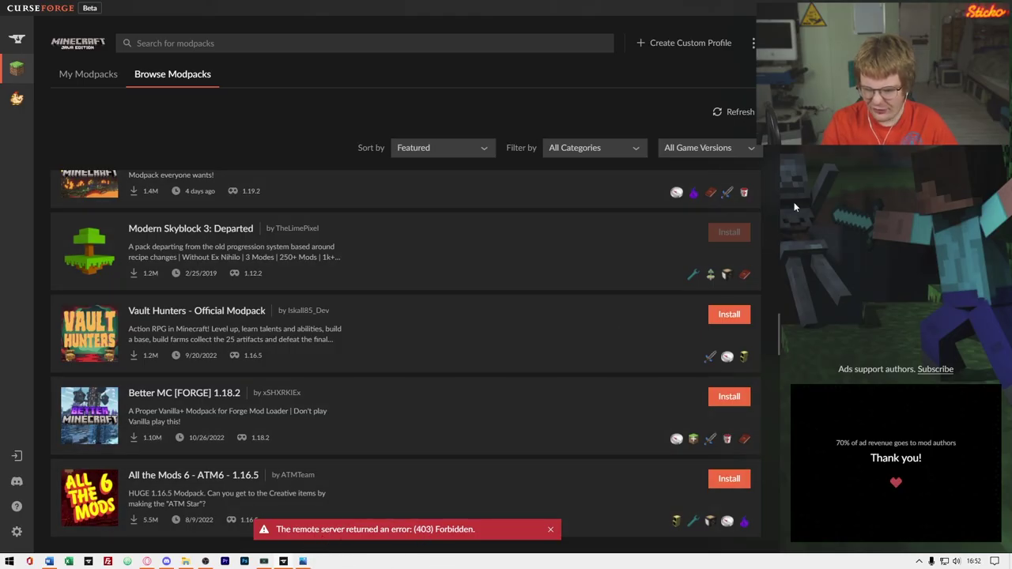
Step: Look over the Modern Skyblock 3: Departed details page and go back to the modpack list
left_click(400, 249)
scroll(217, 329, "down", 3)
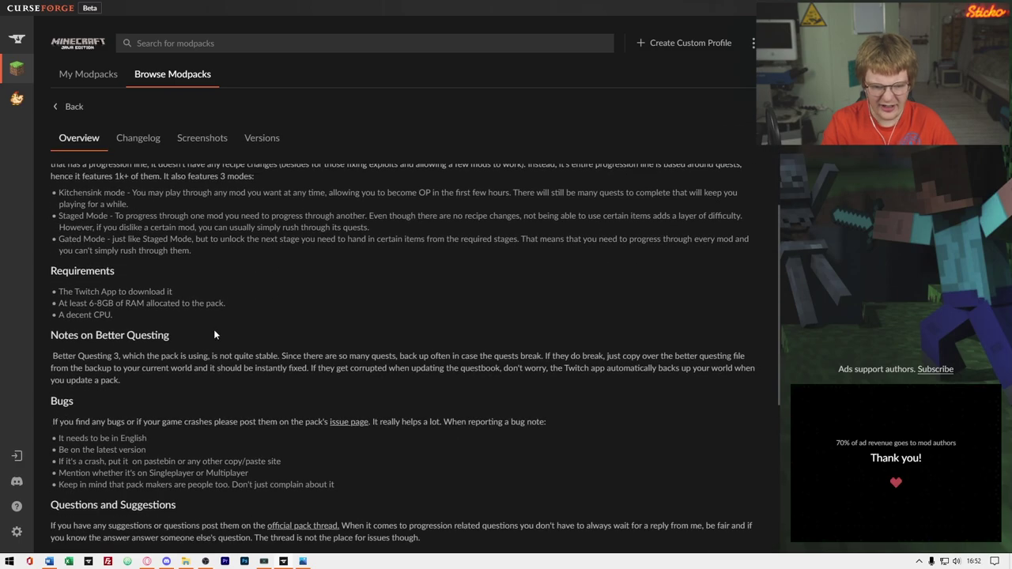
scroll(214, 322, "up", 5)
left_click(54, 107)
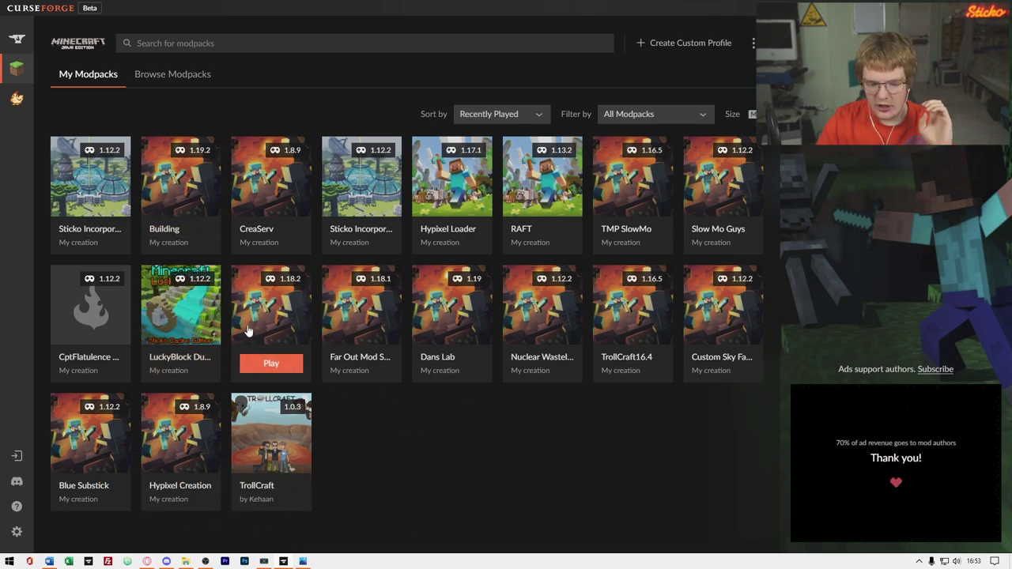
Step: Open the TrollCraft modpack's details and show its options menu beside Play
left_click(84, 181)
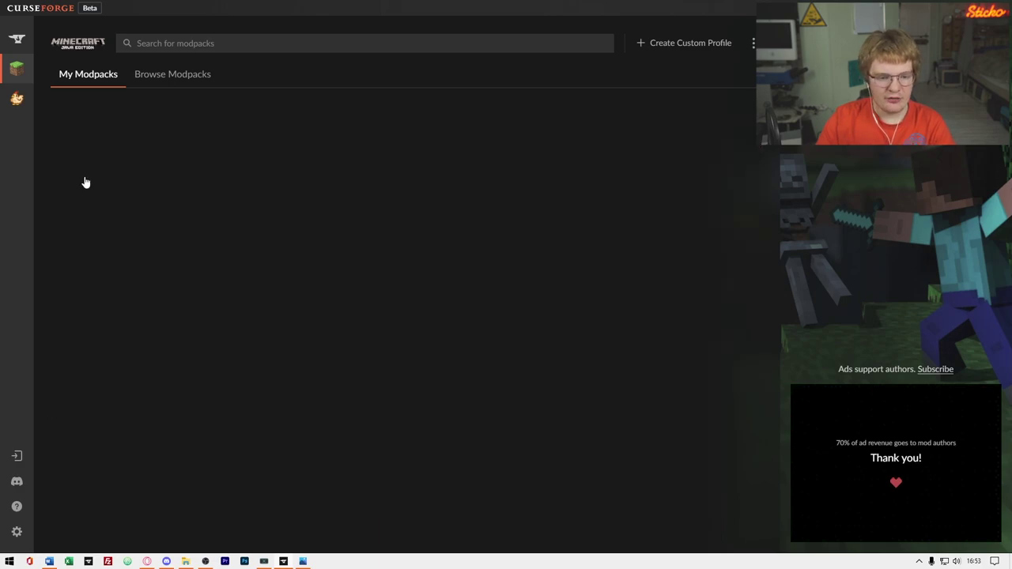
left_click(77, 109)
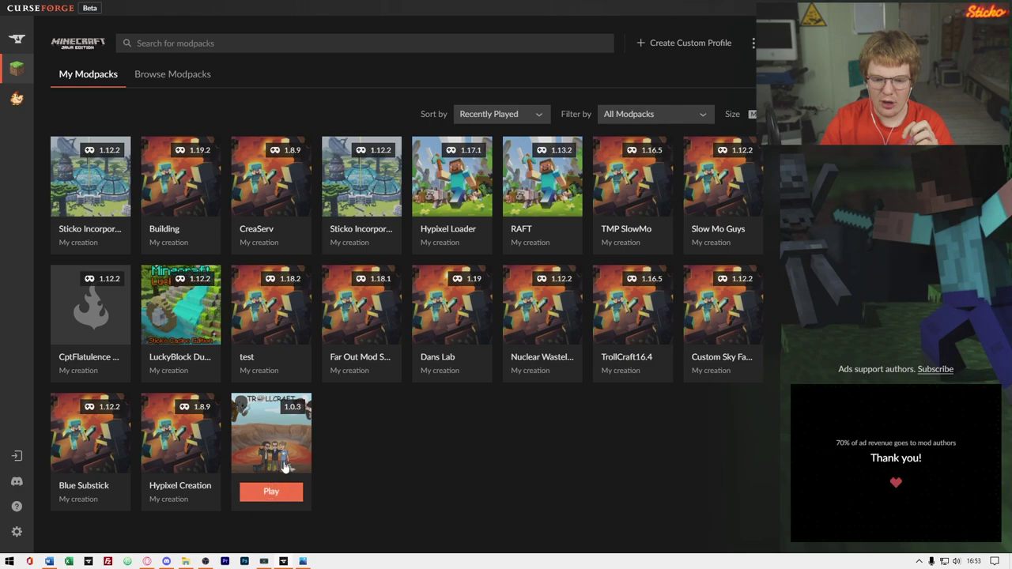
left_click(295, 440)
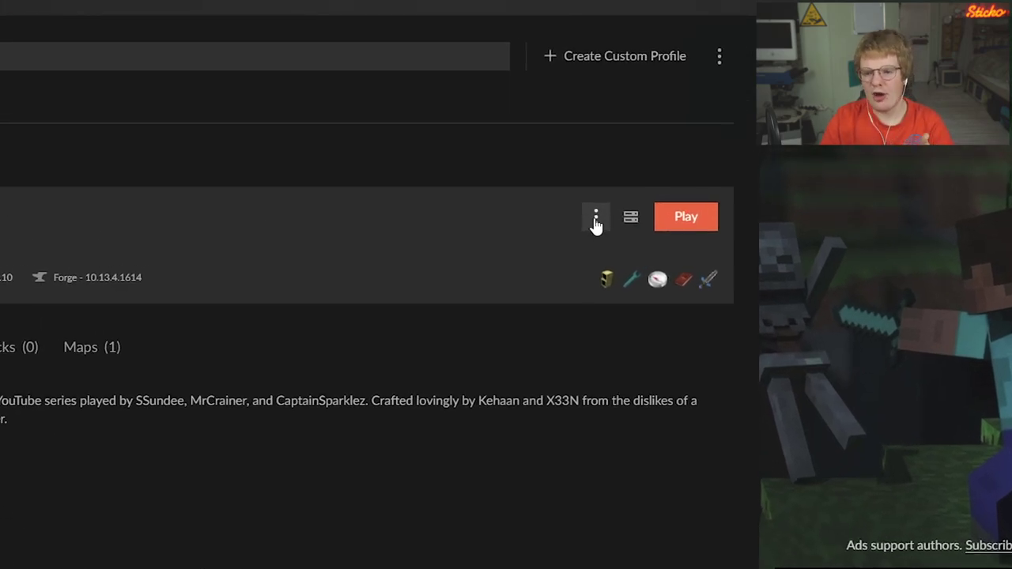
left_click(597, 222)
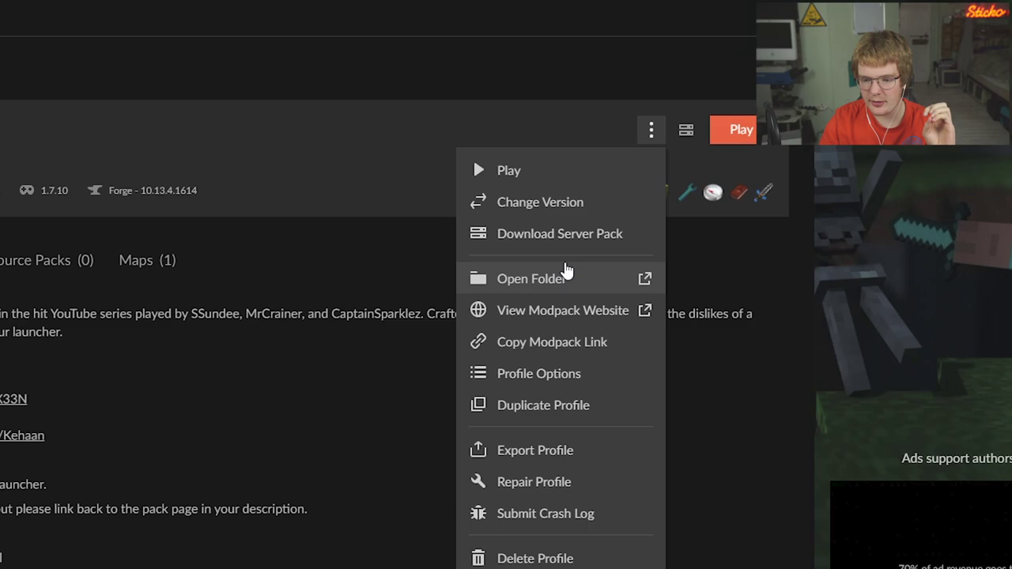
Step: Open the TrollCraft instance folder on disk and scroll through its contents
left_click(569, 277)
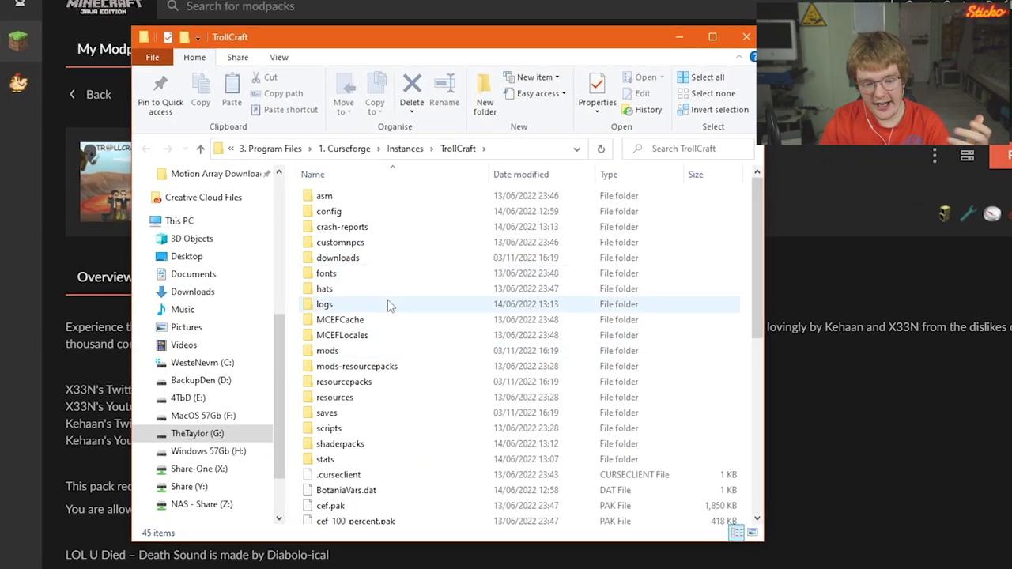
scroll(281, 253, "down", 8)
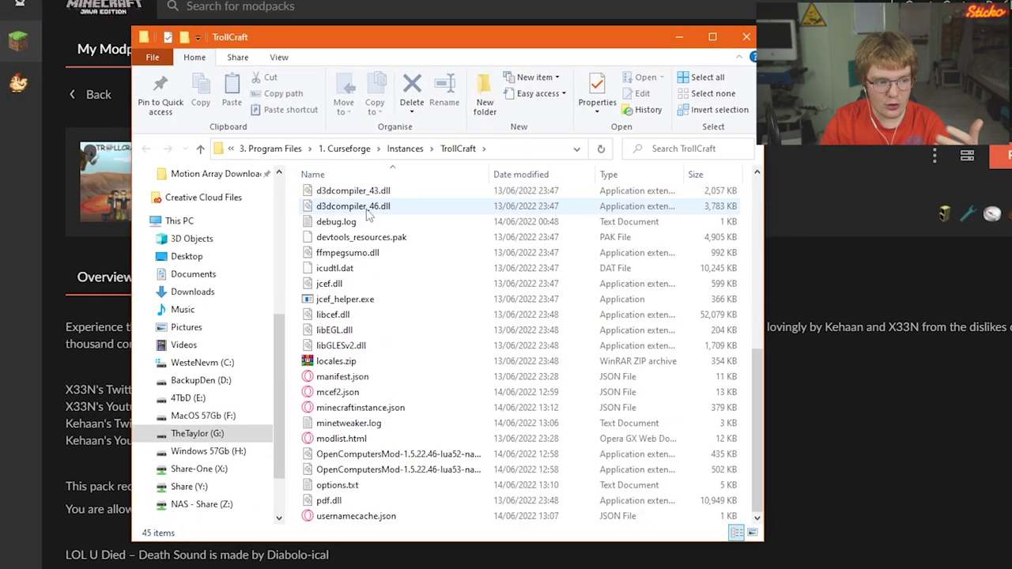
scroll(375, 240, "up", 8)
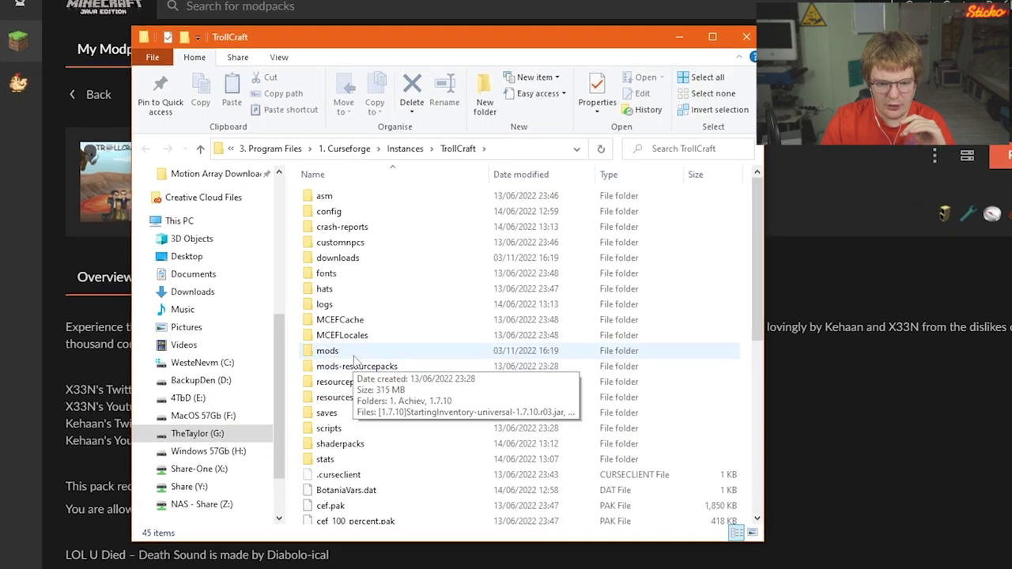
Step: Open the mods folder, scroll through its 115 jar files, then switch to the browser
double_click(237, 289)
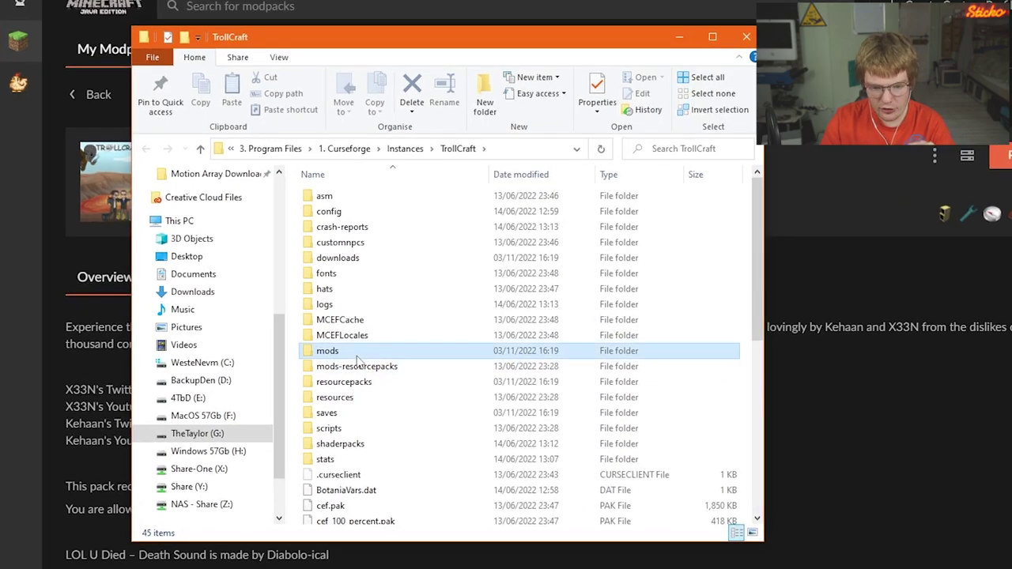
scroll(387, 227, "down", 20)
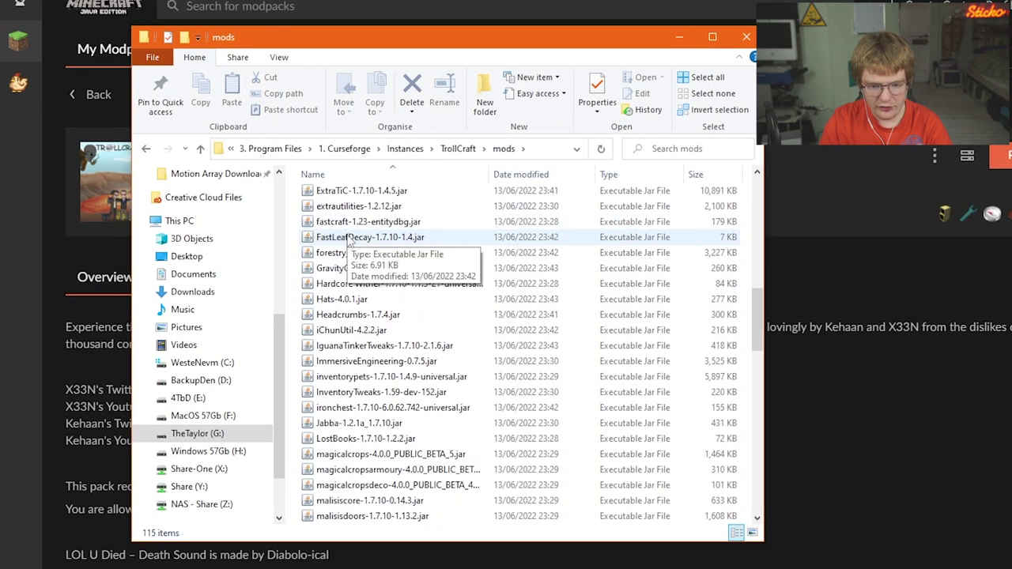
scroll(348, 257, "down", 6)
scroll(348, 258, "up", 3)
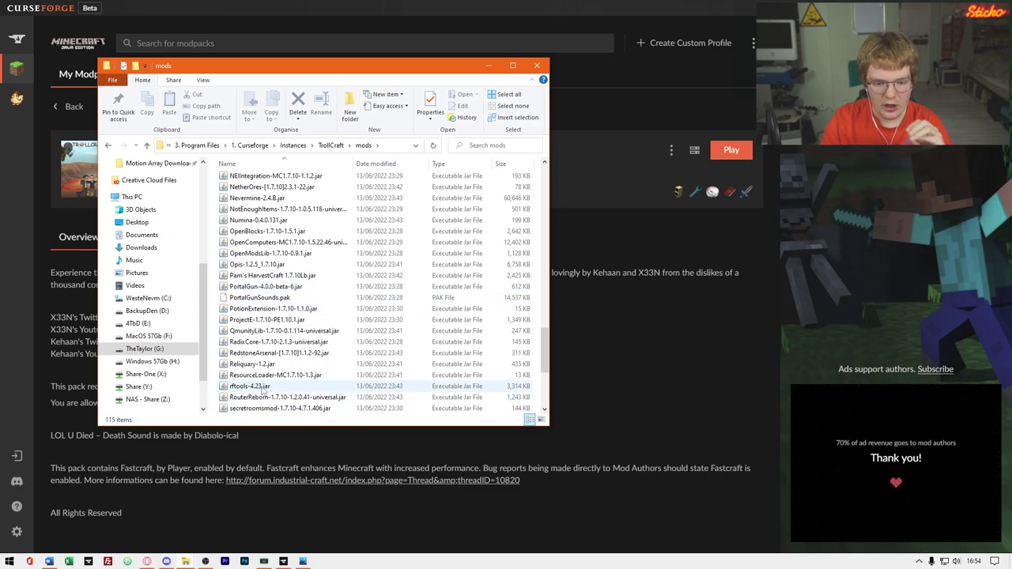
left_click(148, 562)
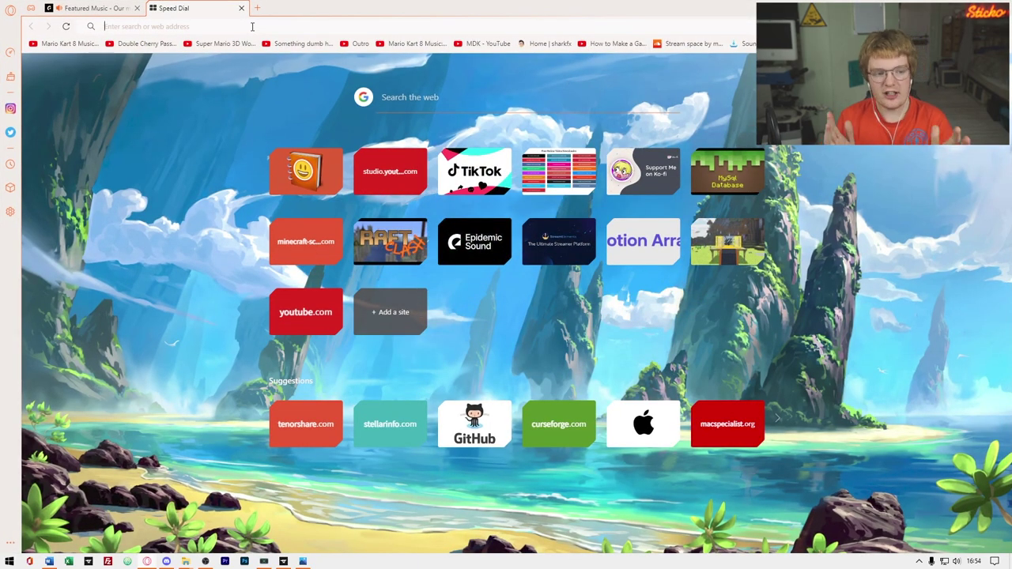
Step: Load optifine.net and its Downloads page, then go back to CurseForge
left_click(252, 26)
type("optifine.ne")
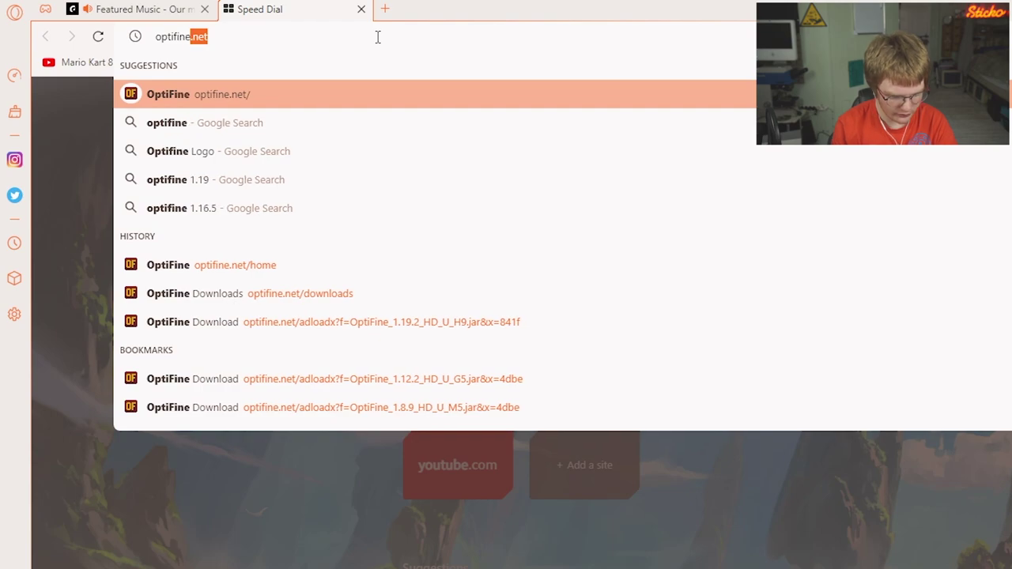
type("t")
key("Return")
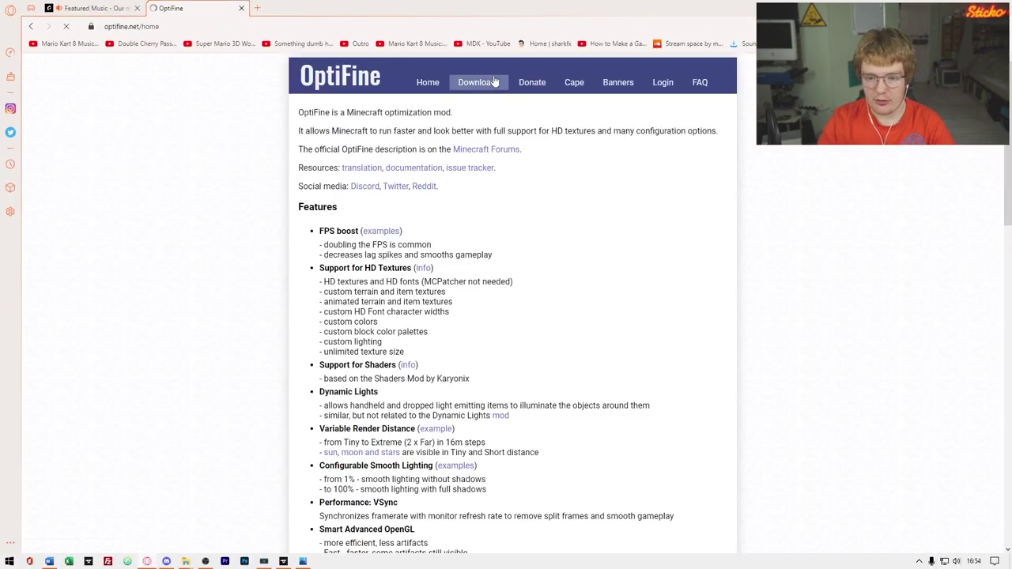
left_click(494, 81)
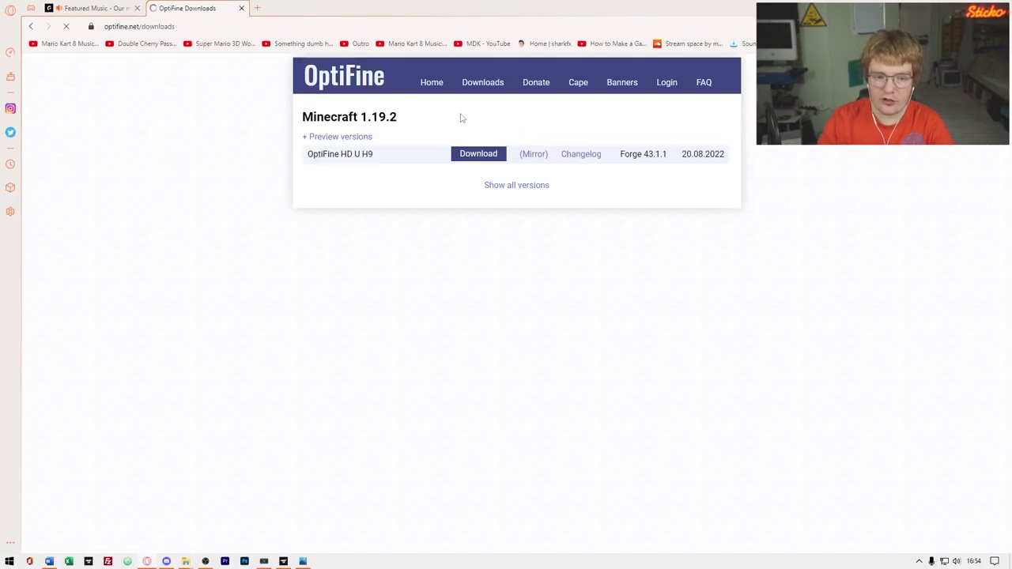
left_click(283, 561)
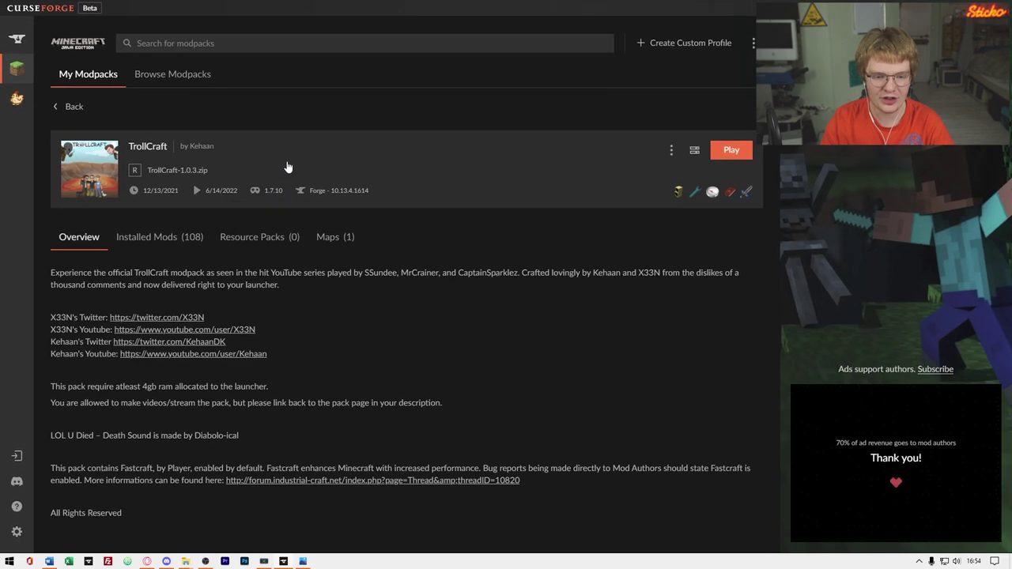
Step: Reopen TrollCraft to confirm it uses Minecraft 1.7.10, then return to the browser
left_click(76, 109)
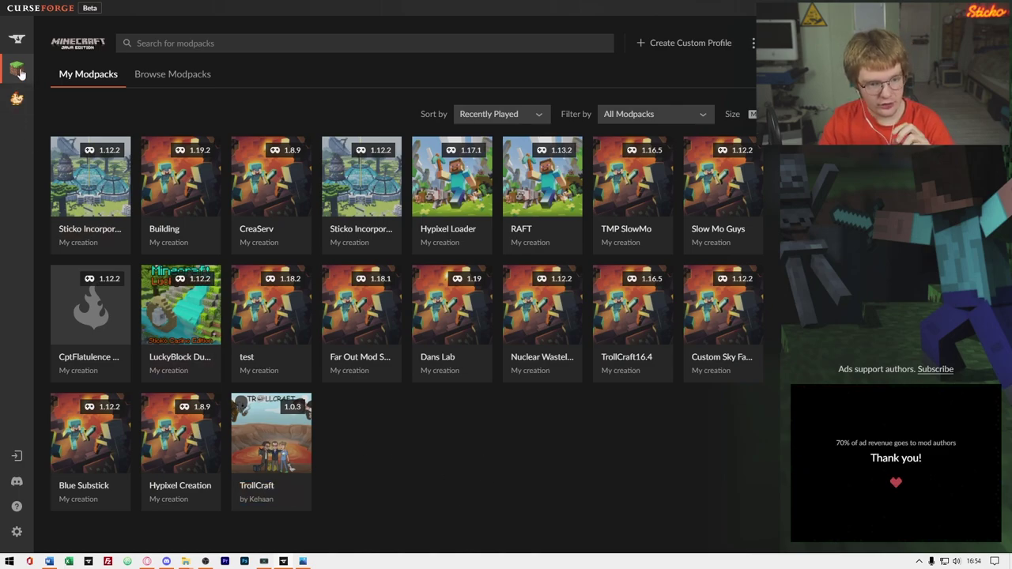
left_click(289, 448)
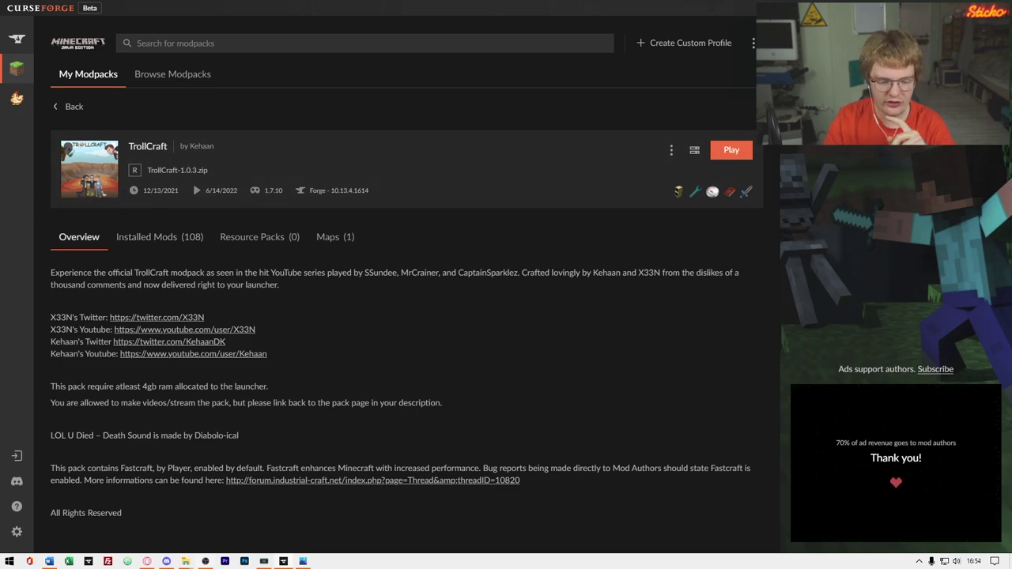
key("alt+Tab")
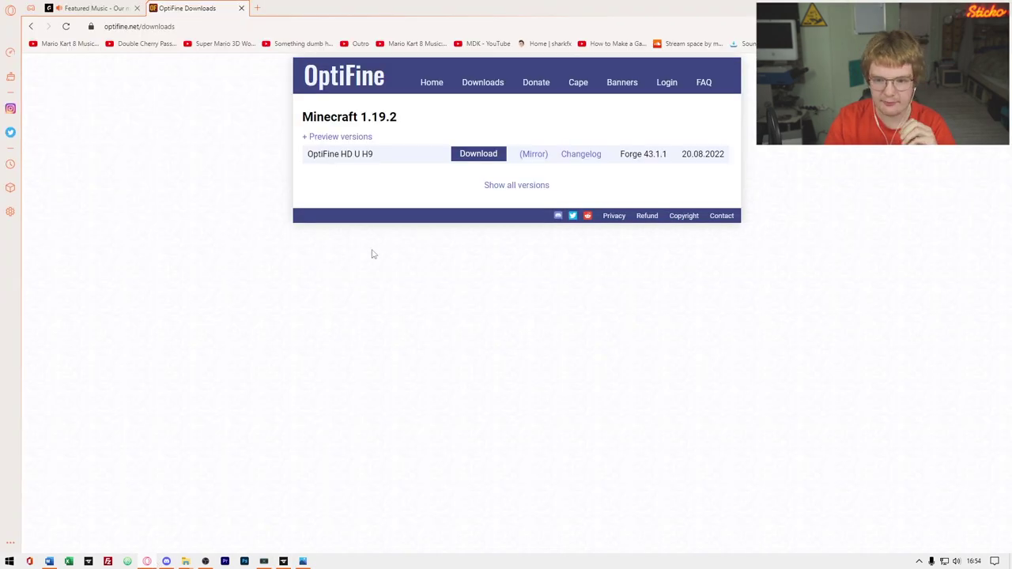
Step: Download OptiFine 1.7.10 HD U E7 from the all-versions list, skipping the ad, and save the jar
left_click(512, 190)
scroll(491, 189, "down", 8)
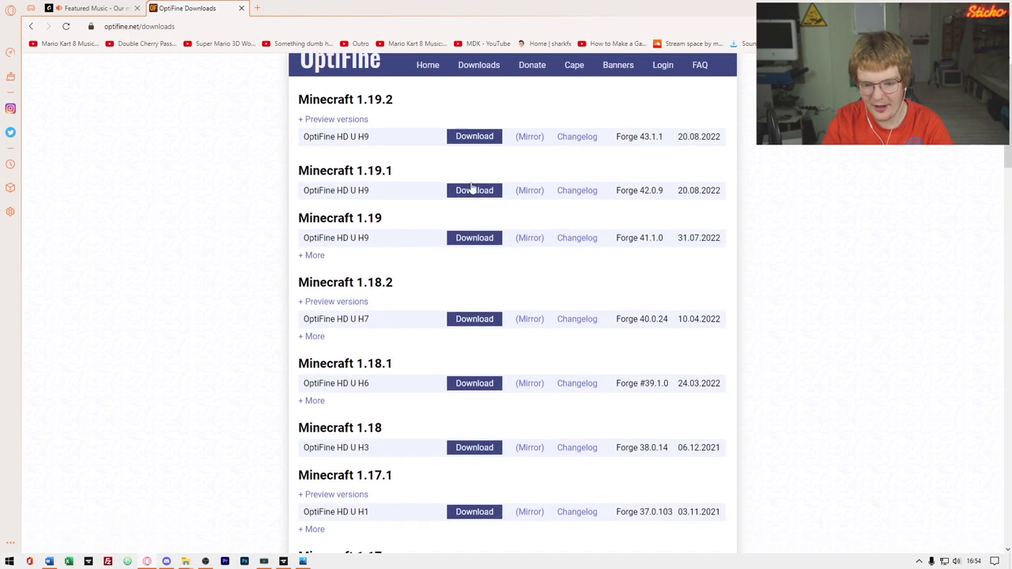
scroll(457, 182, "down", 15)
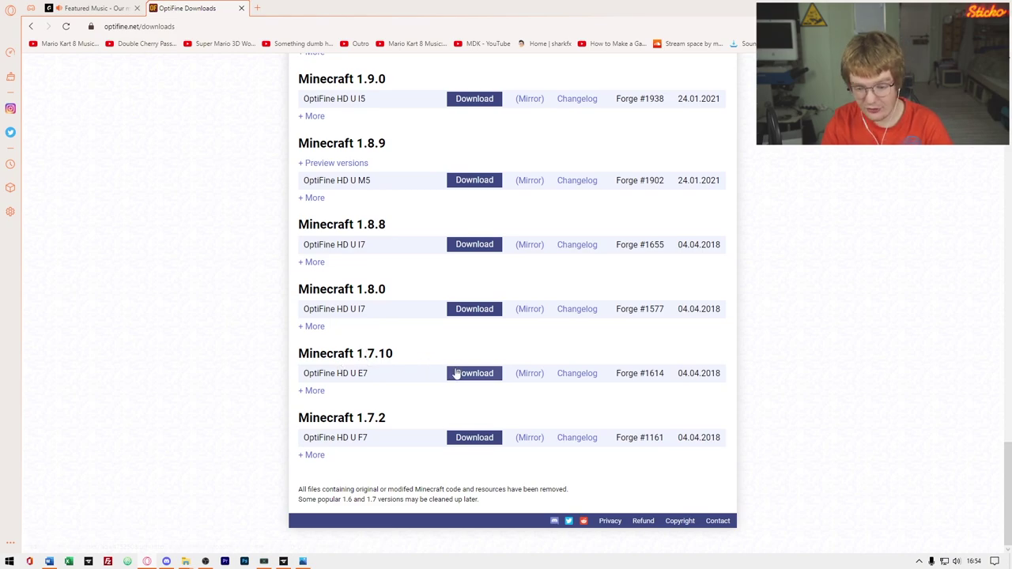
left_click(478, 378)
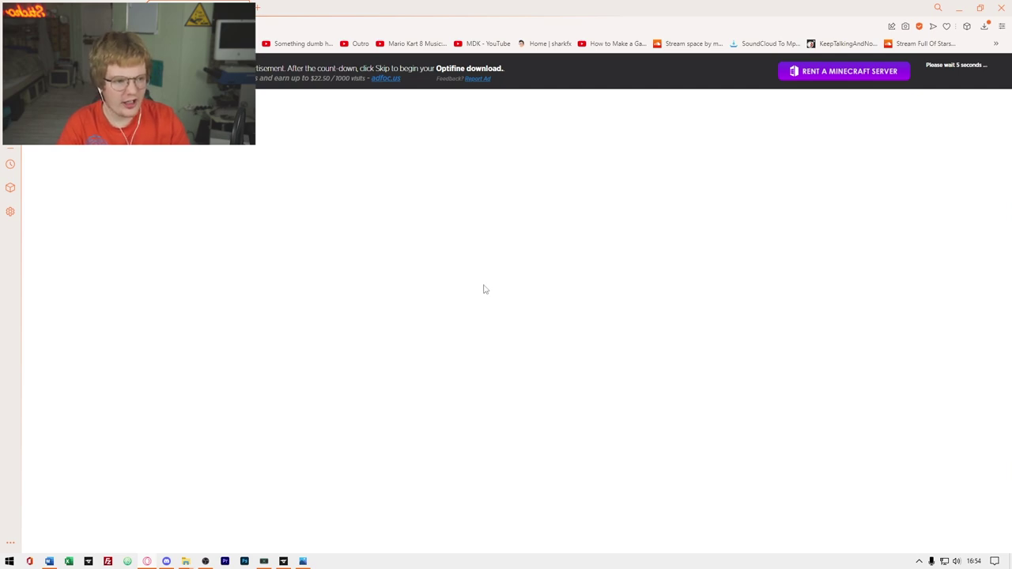
left_click(961, 71)
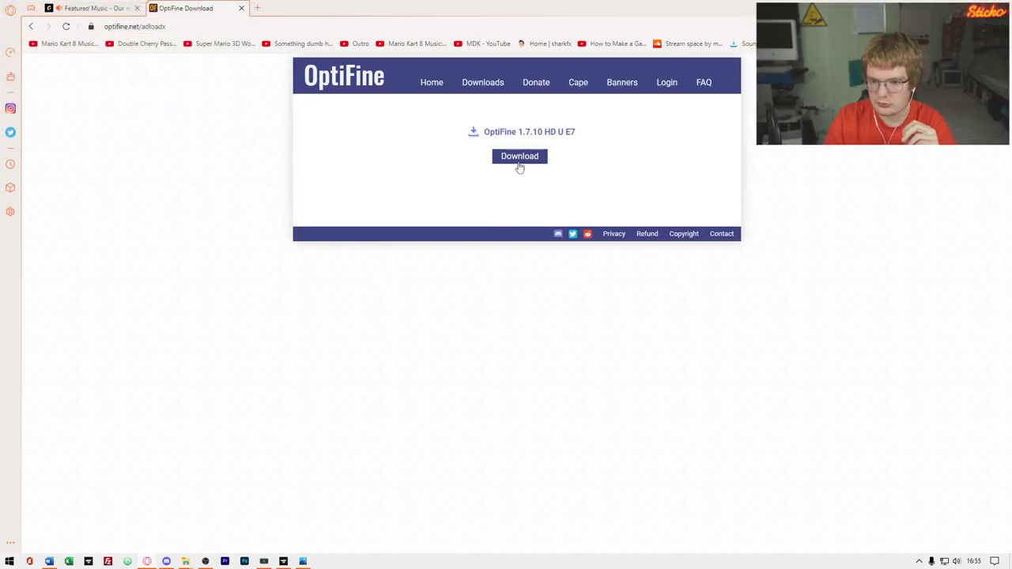
left_click(520, 160)
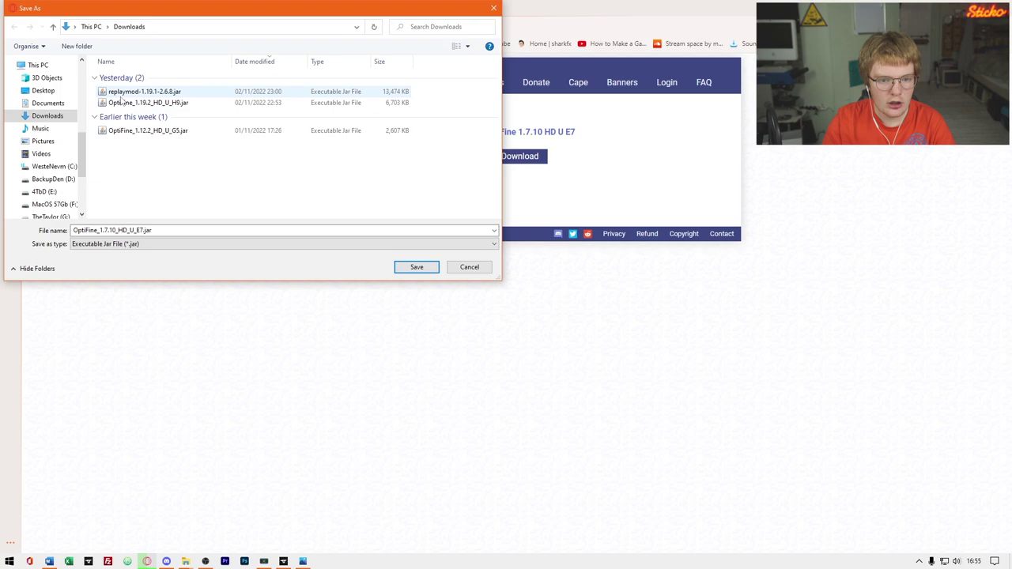
left_click(417, 267)
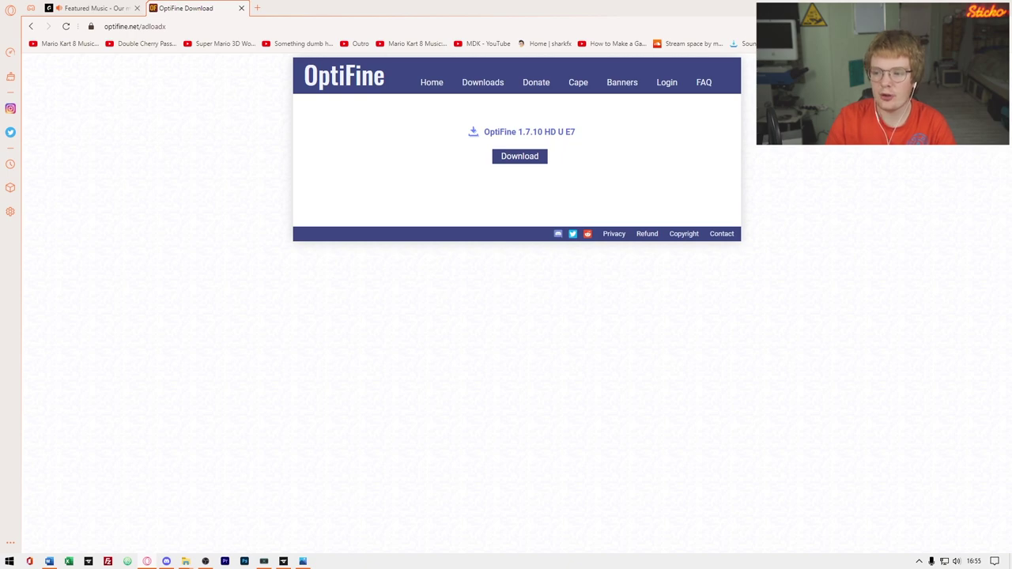
Step: Show the downloaded OptiFine jar in its Downloads folder
mouse_move(186, 561)
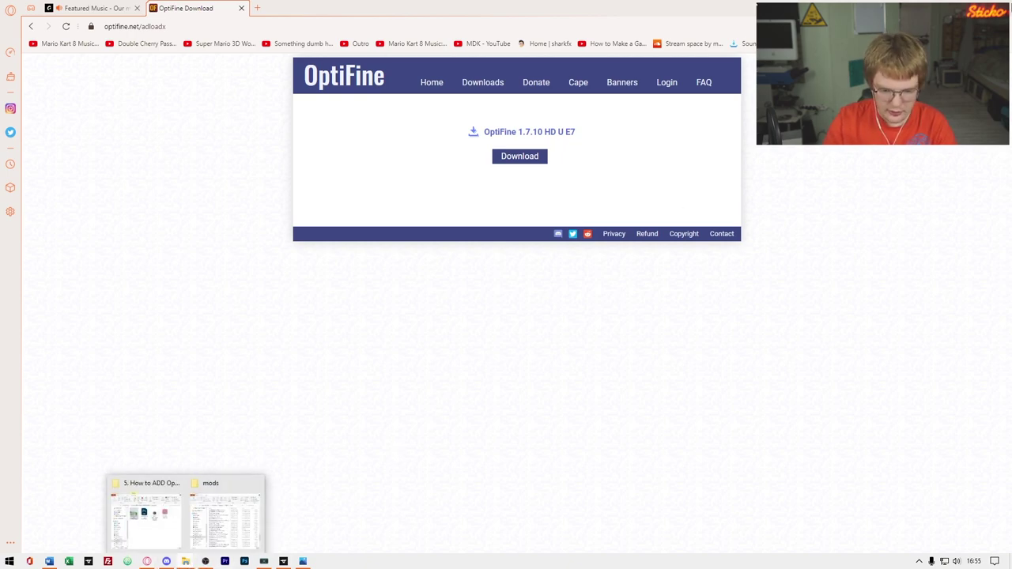
left_click(980, 27)
left_click(989, 95)
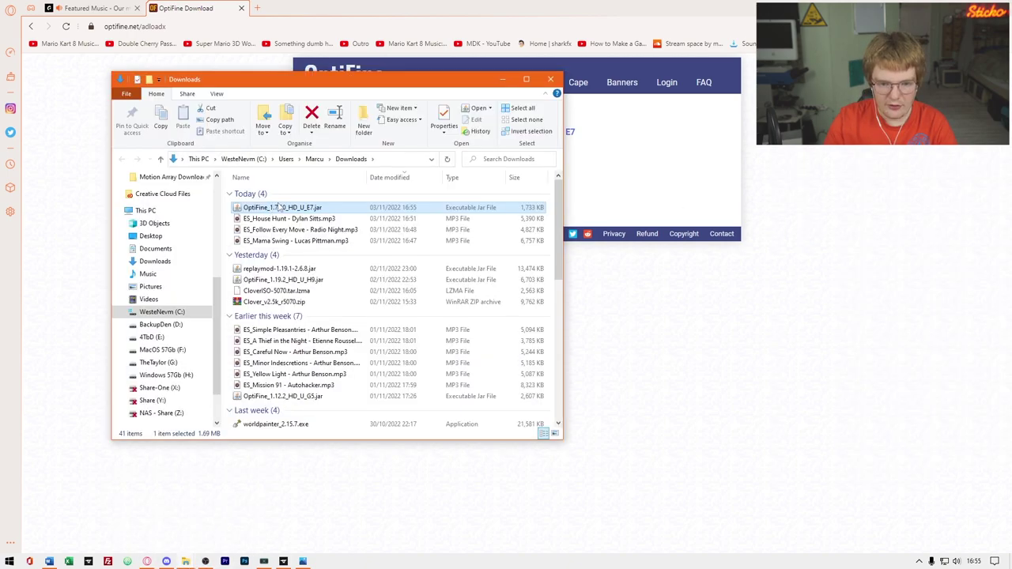
left_click(502, 79)
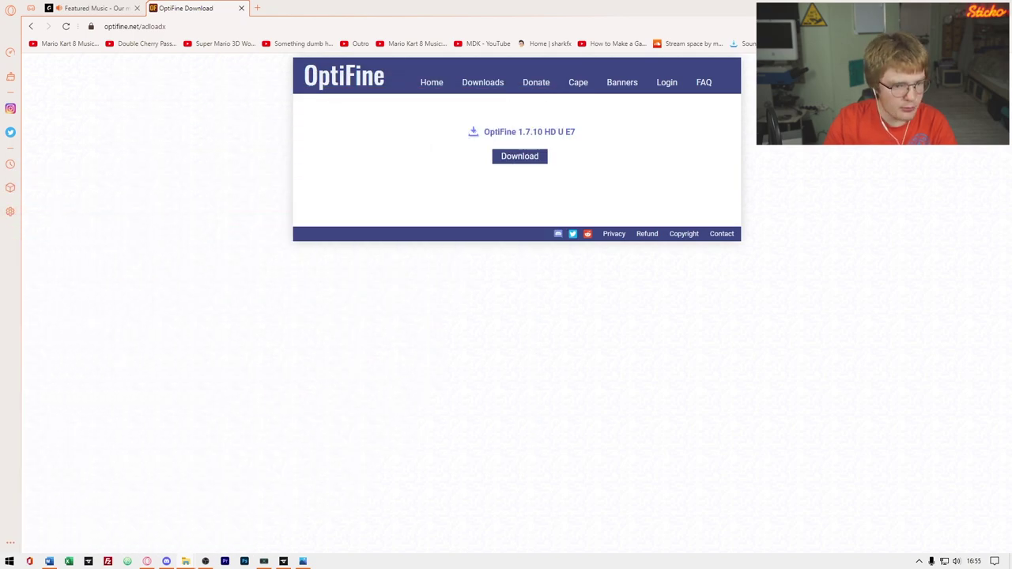
Step: Open TrollCraft's mods folder from CurseForge and drag OptiFine_1.7.10_HD_U_E7.jar into it
key("alt+Tab")
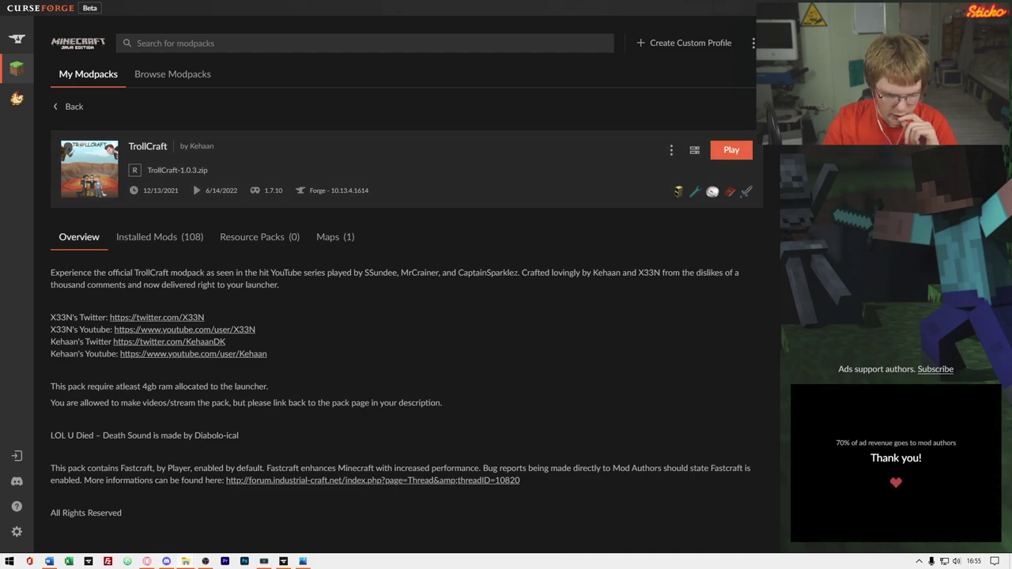
left_click(669, 152)
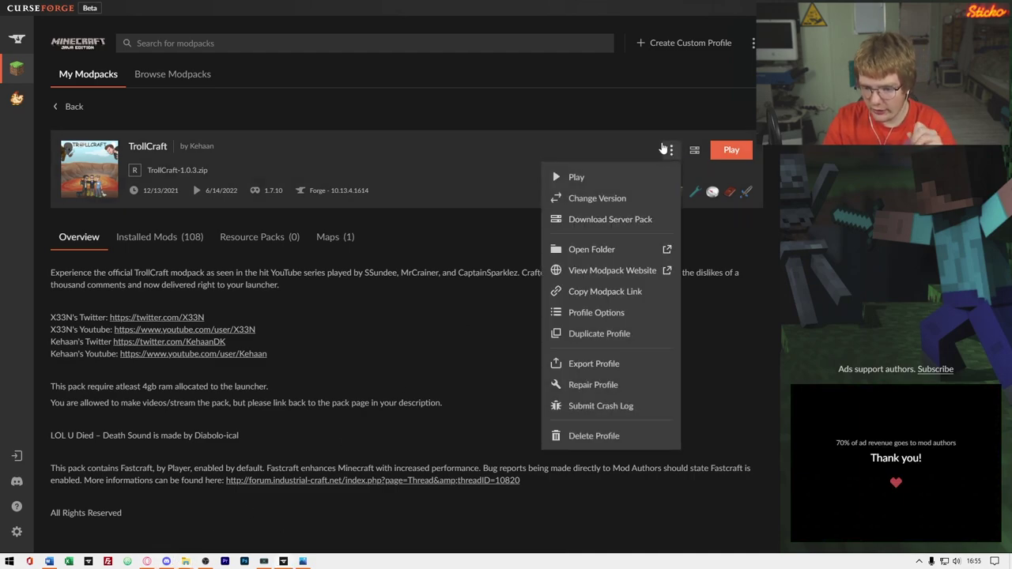
left_click(609, 250)
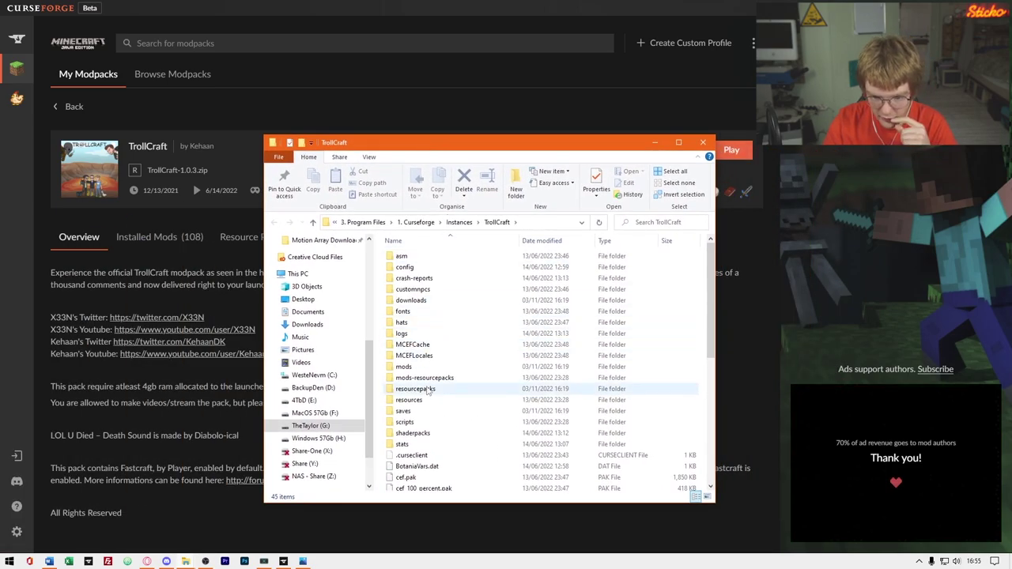
double_click(404, 367)
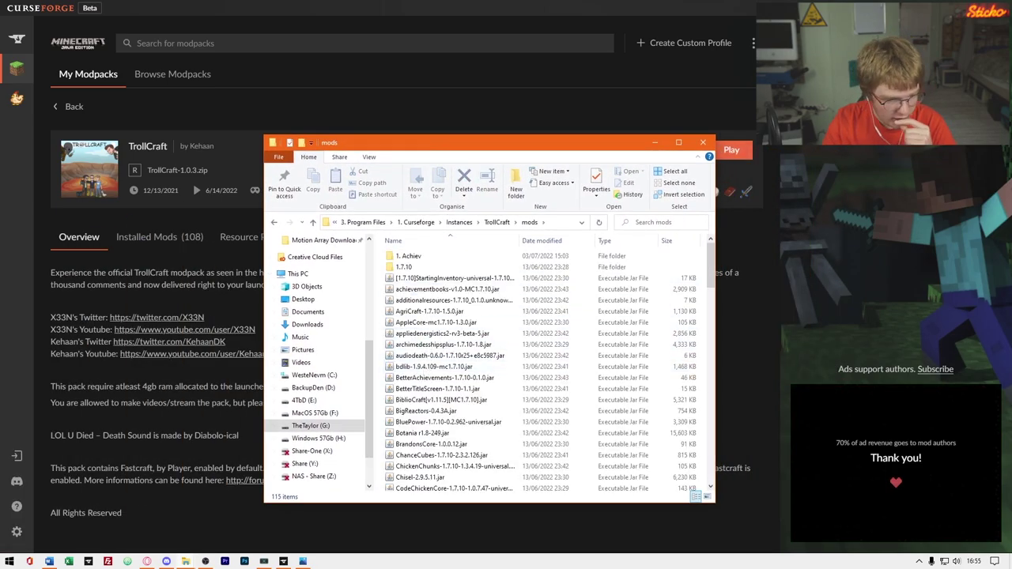
left_click_drag(317, 411, 483, 376)
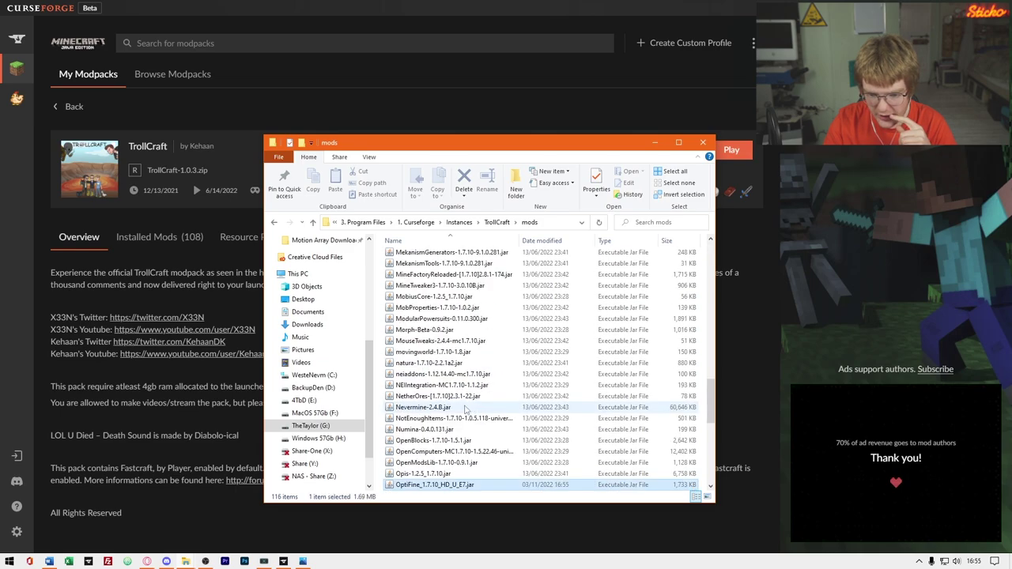
Step: Check the mods folder, then return to CurseForge and launch TrollCraft with Play
scroll(419, 419, "down", 2)
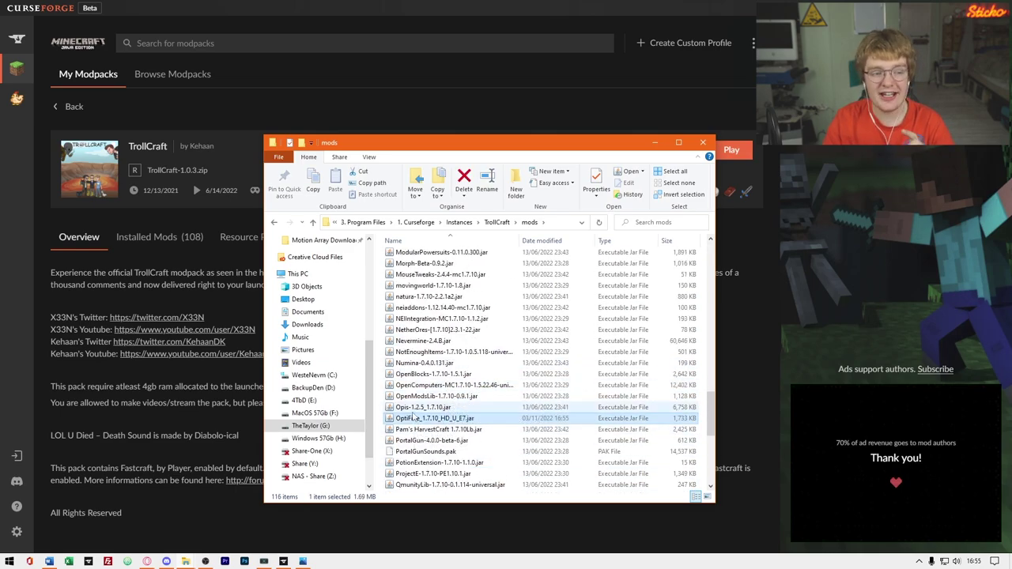
key("alt+Left")
left_click(655, 143)
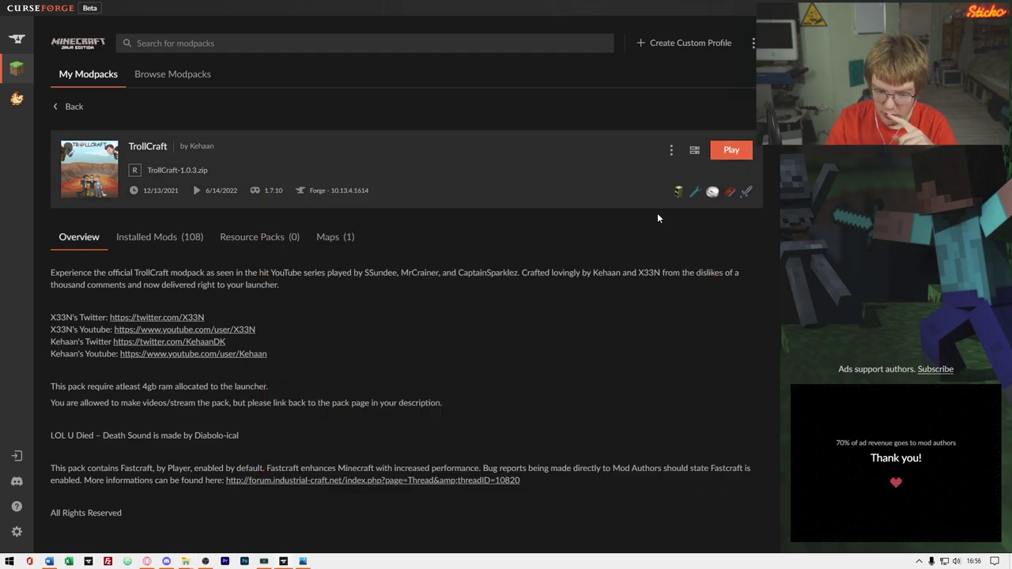
left_click(726, 158)
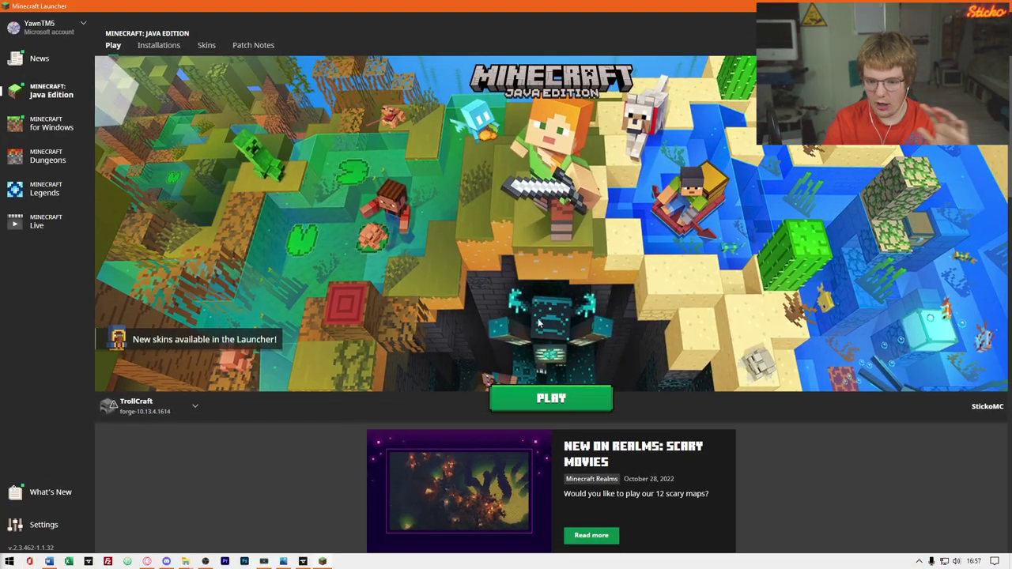
Step: Start the TrollCraft profile, accept the modified-installation warnings, and watch its files download
left_click(531, 409)
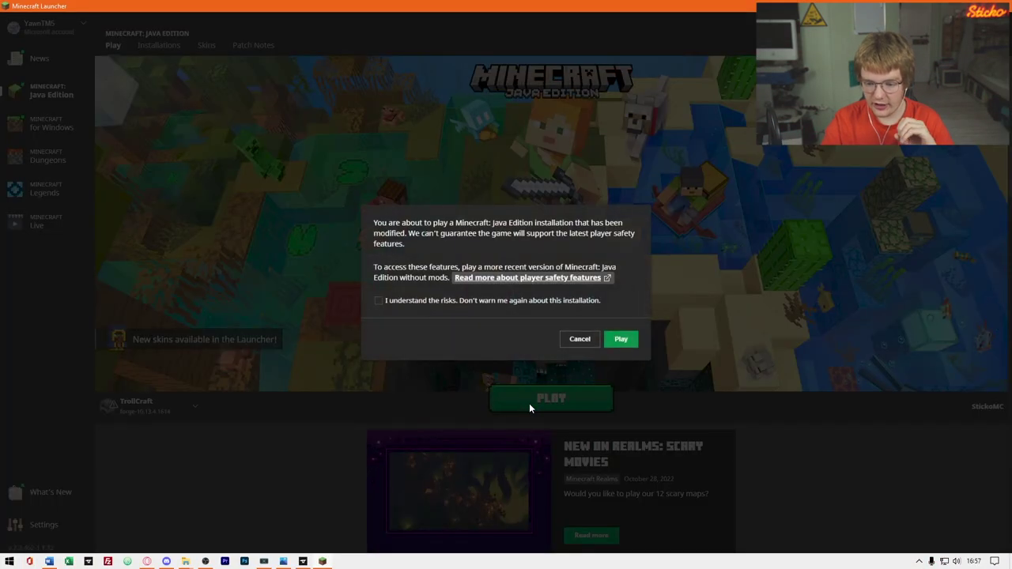
left_click(423, 302)
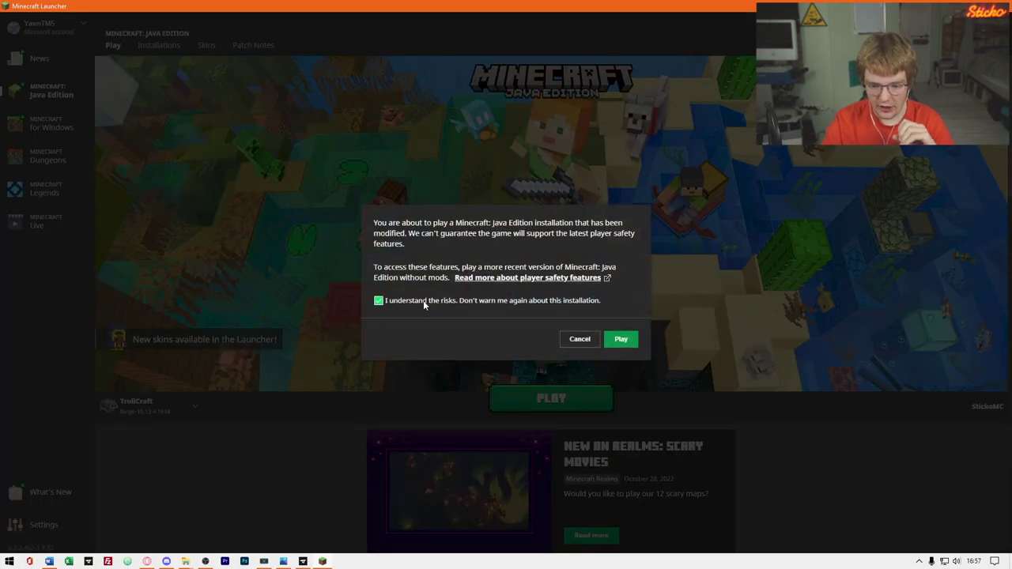
left_click(622, 340)
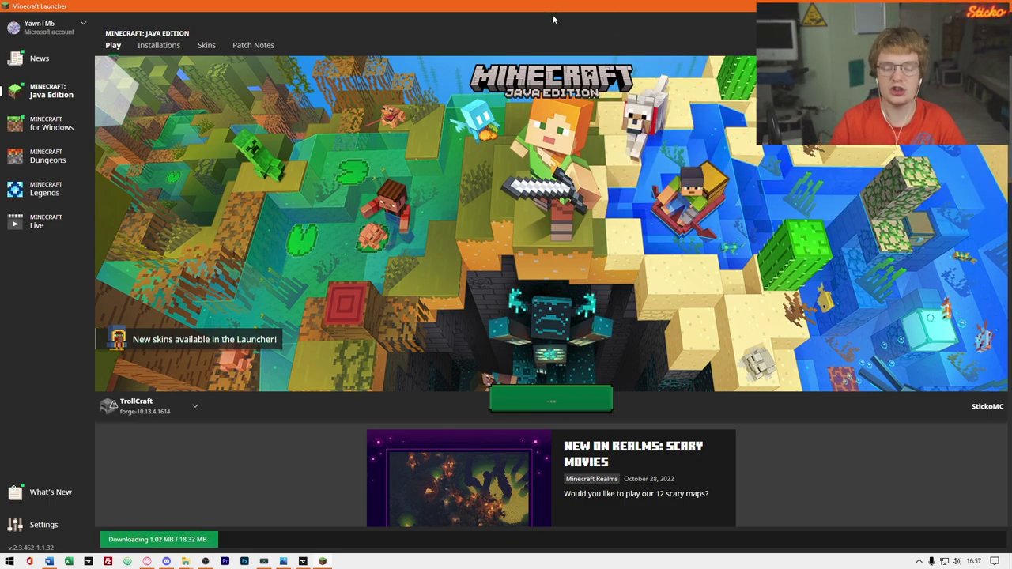
left_click(185, 561)
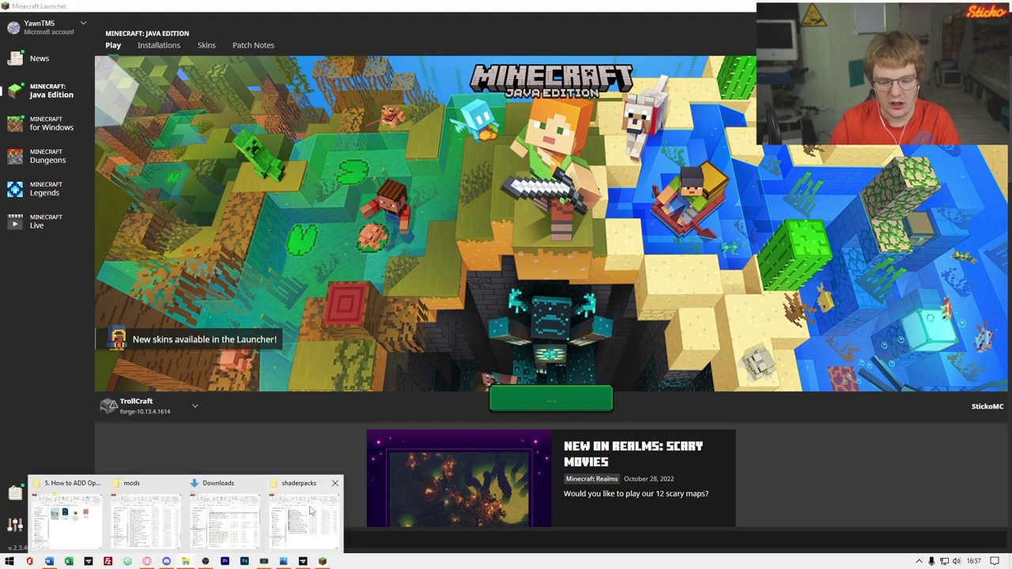
left_click(381, 331)
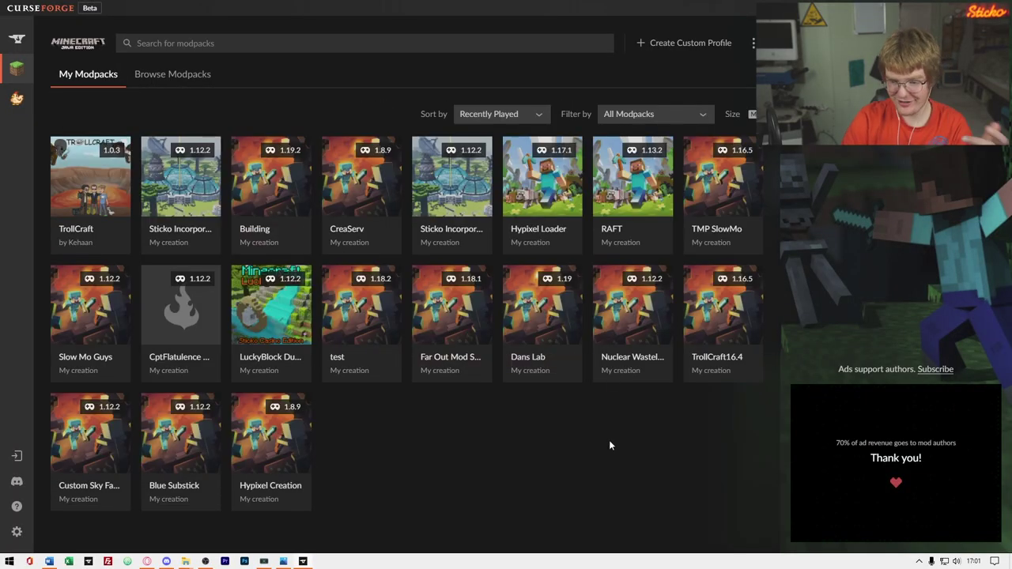
Step: Open the Sticko Incorporated modpack and open its instance folder on disk from the options menu
left_click(196, 186)
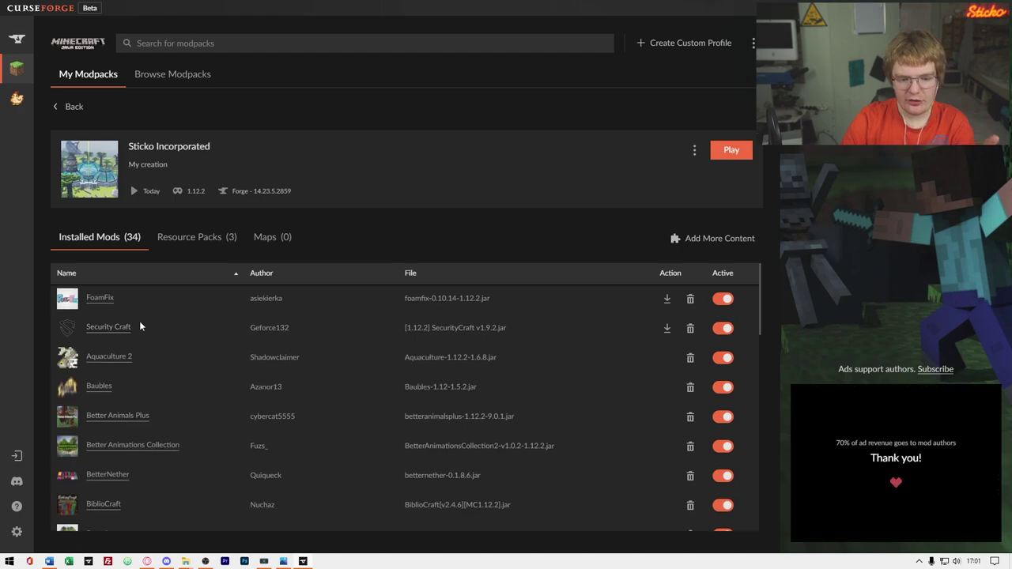
scroll(139, 316, "down", 5)
scroll(138, 312, "down", 8)
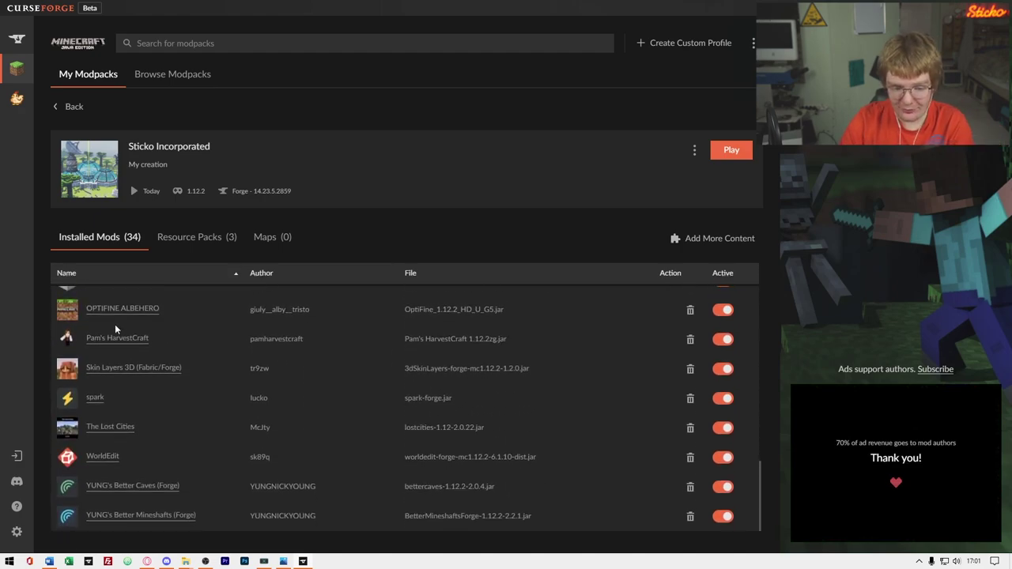
scroll(158, 382, "up", 13)
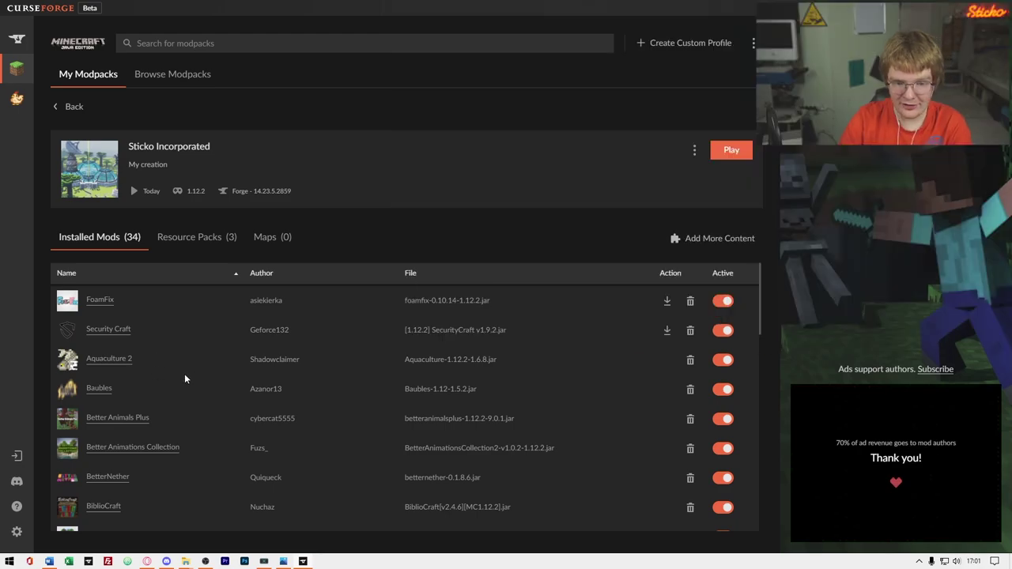
left_click(694, 151)
left_click(643, 231)
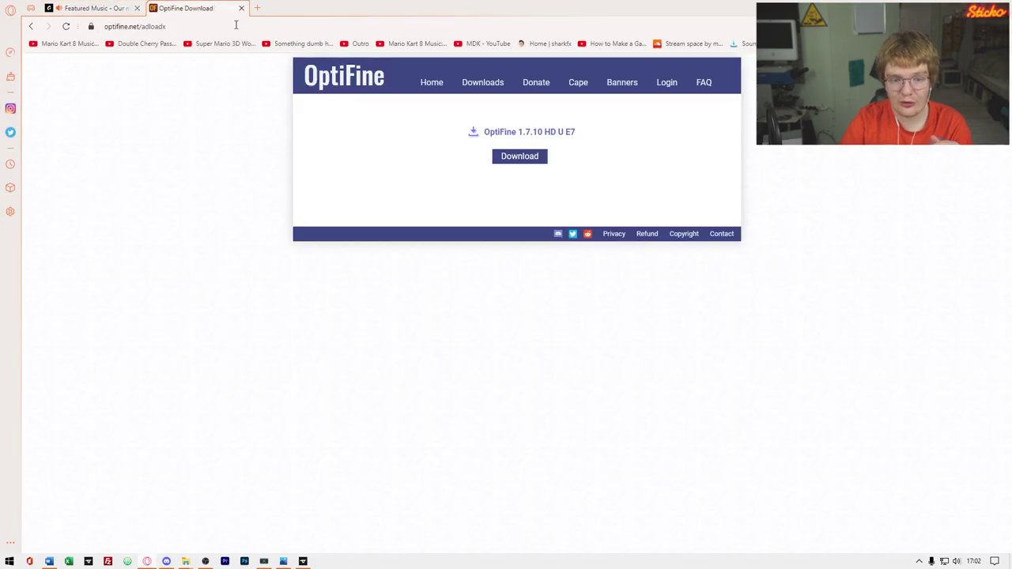
Step: From the full OptiFine versions list, download OptiFine HD U G5 for Minecraft 1.12.2
left_click(482, 93)
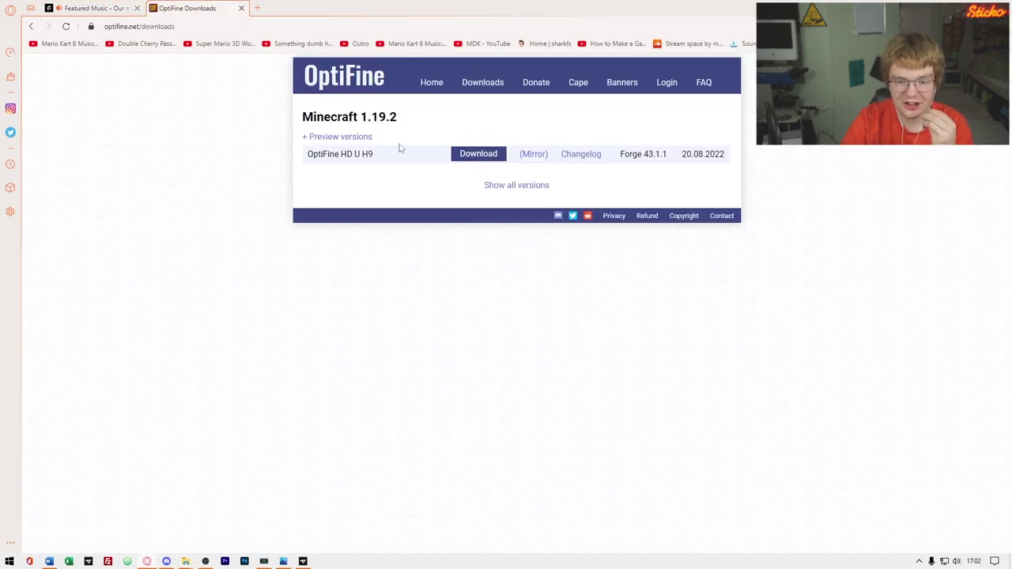
left_click(511, 186)
scroll(338, 232, "down", 10)
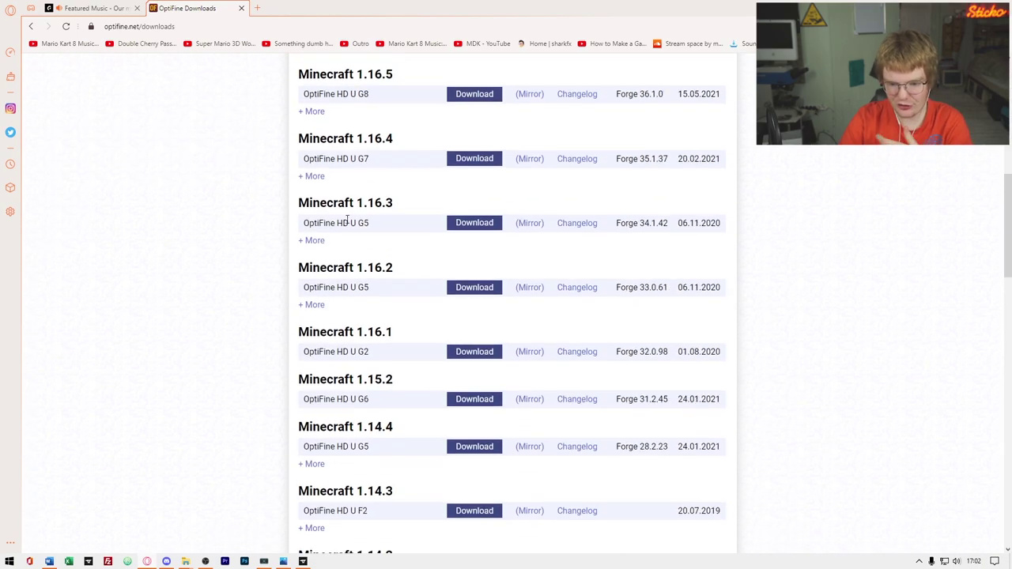
scroll(338, 231, "down", 7)
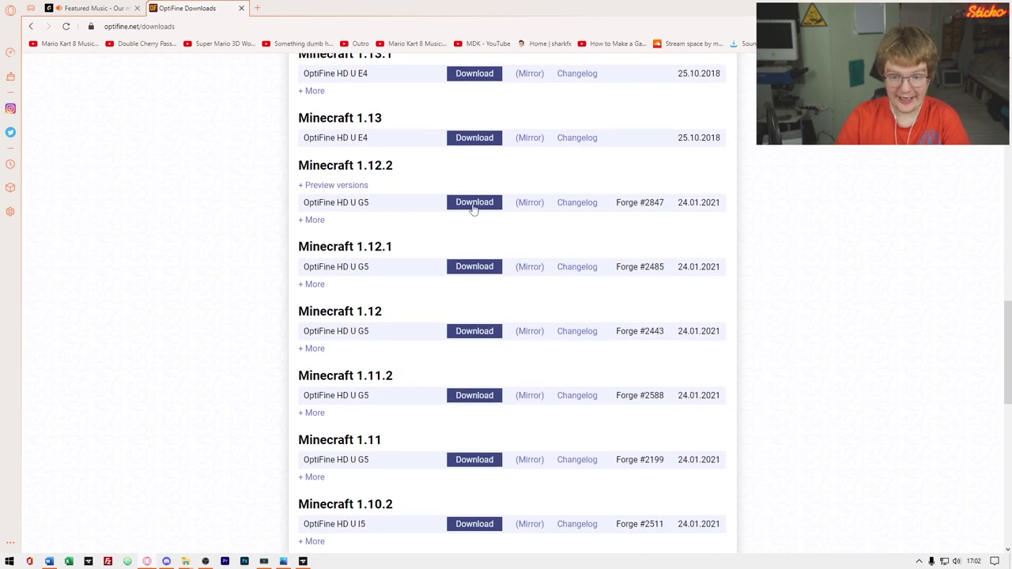
left_click(474, 204)
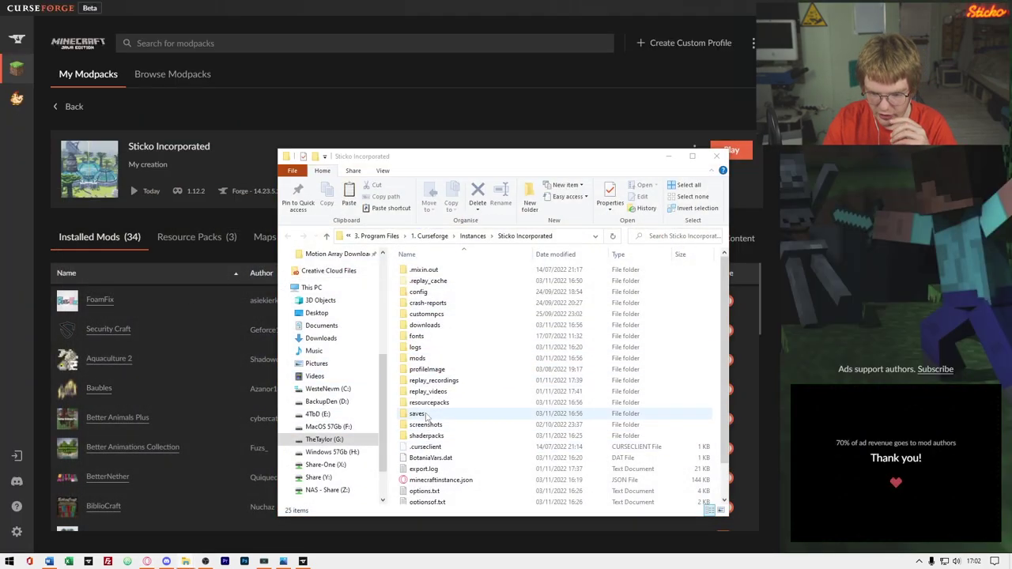
Step: Copy the OptiFine 1.12.2 jar into the mods folder, delete the duplicate copy, and close Explorer
double_click(431, 360)
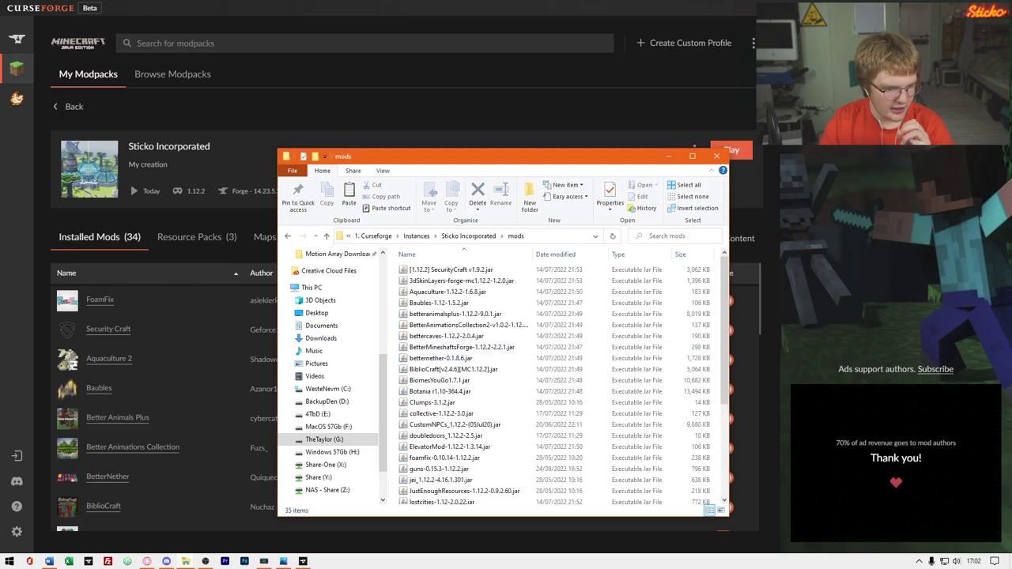
left_click_drag(375, 411, 463, 362)
left_click_drag(465, 361, 467, 364)
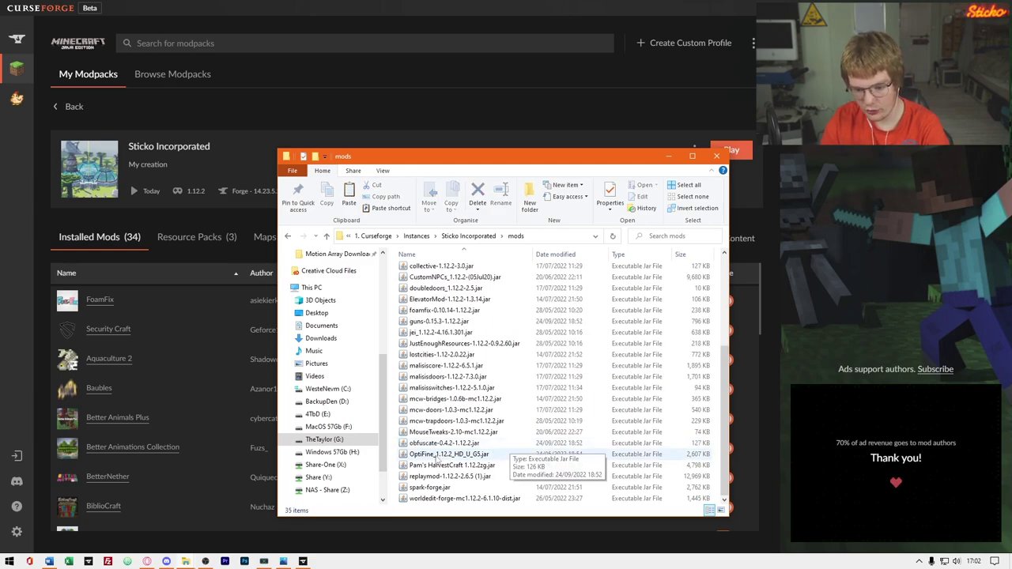
key("Delete")
left_click(717, 157)
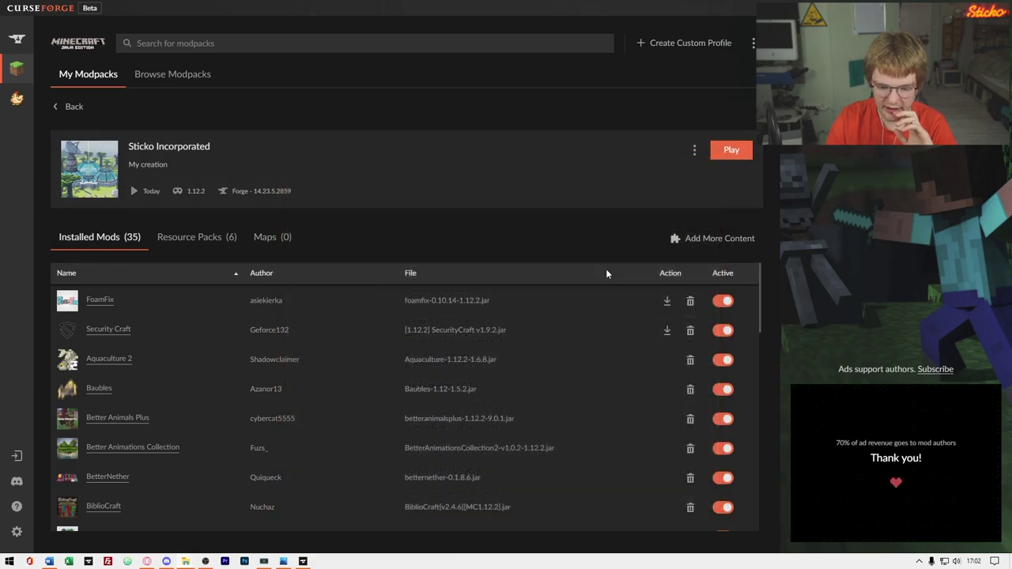
Step: Launch the Sticko Incorporated modpack and go to the Singleplayer world list once Forge loads
left_click(732, 150)
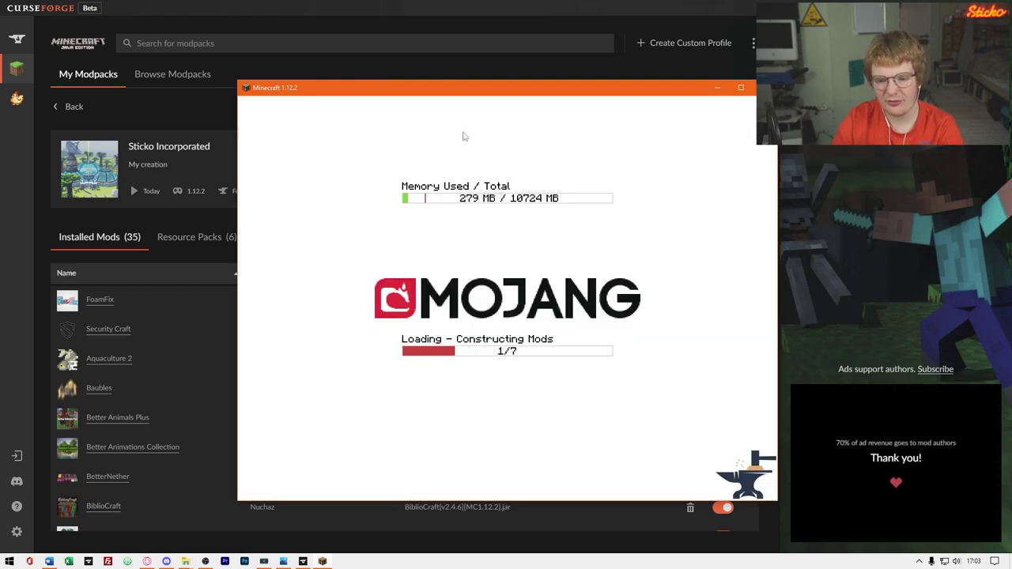
left_click_drag(497, 93, 304, 1)
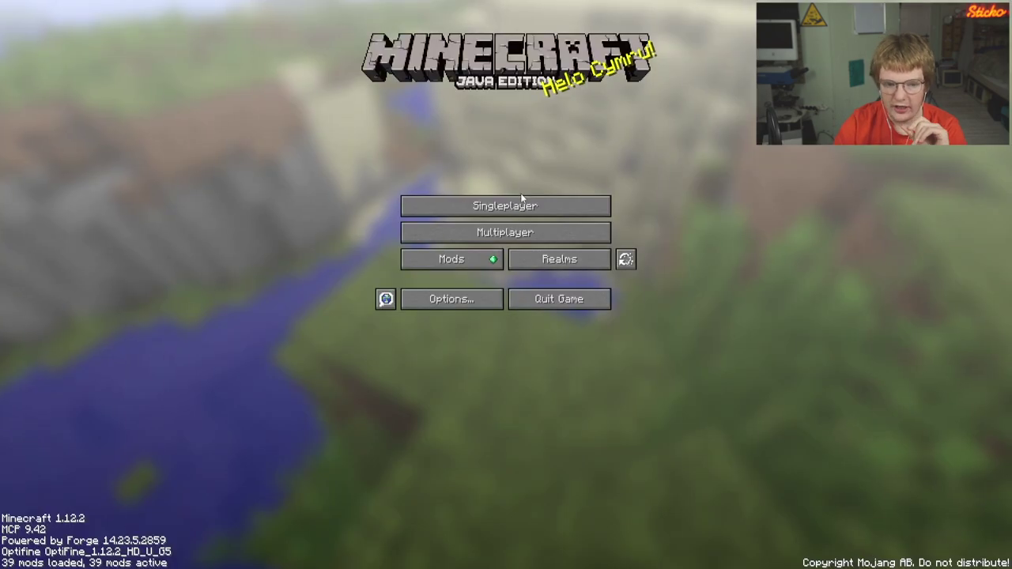
left_click(519, 205)
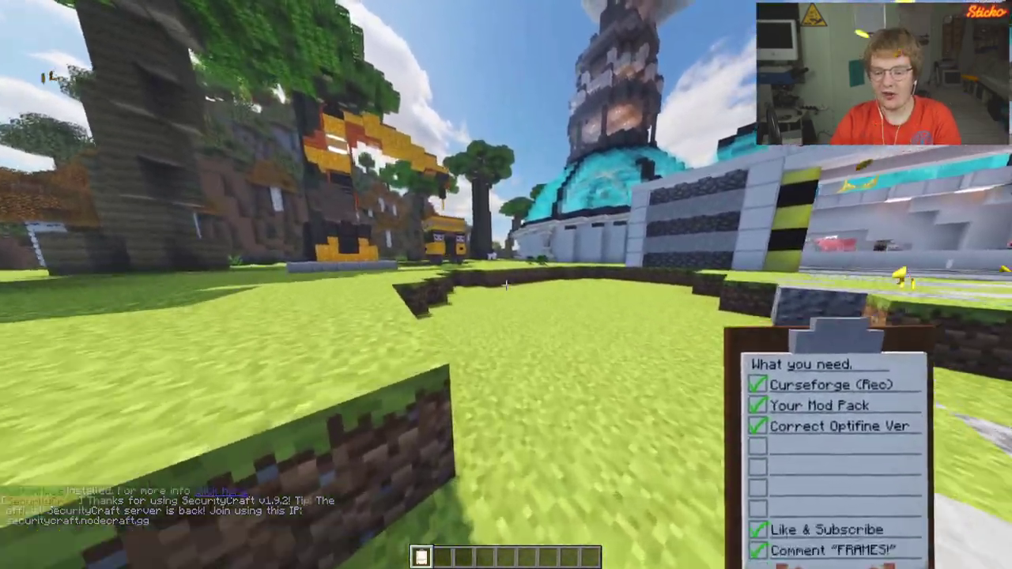
Step: Check that shader packs are listed under Options > Video Settings > Shaders
key("Escape")
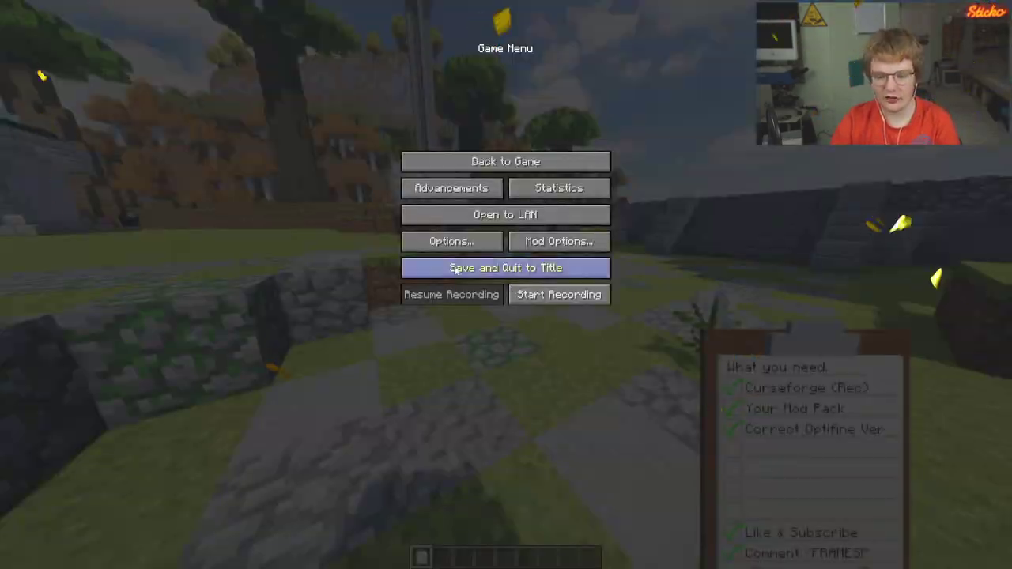
left_click(424, 238)
left_click(428, 175)
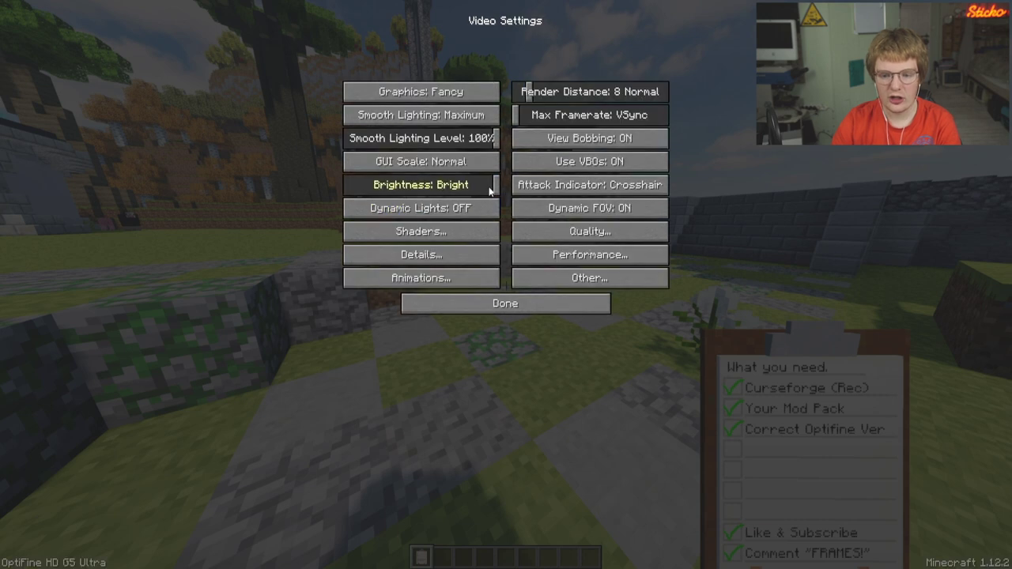
left_click(438, 235)
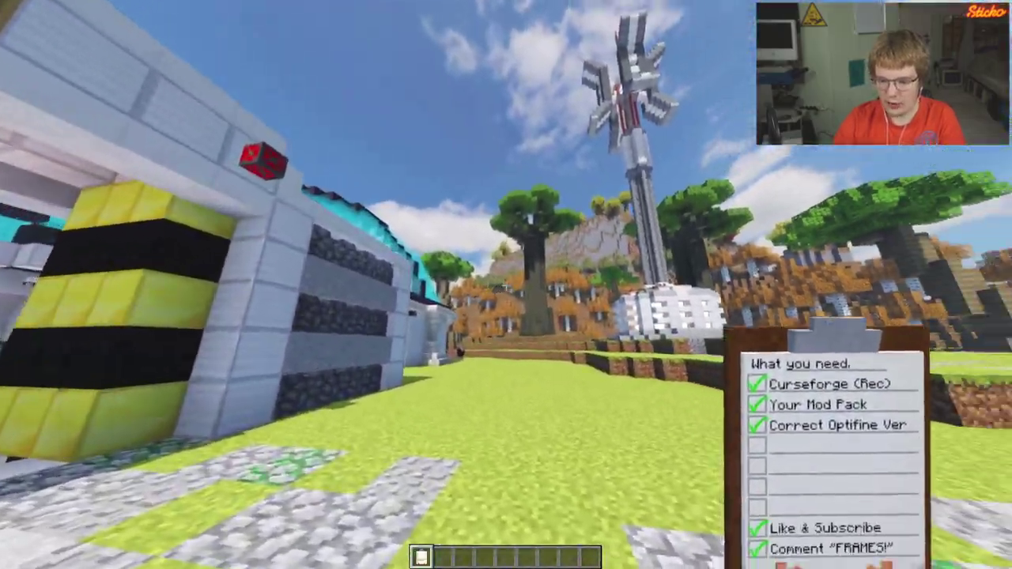
Step: Walk through the lab hall to the pig, then back out onto the grass
key("2")
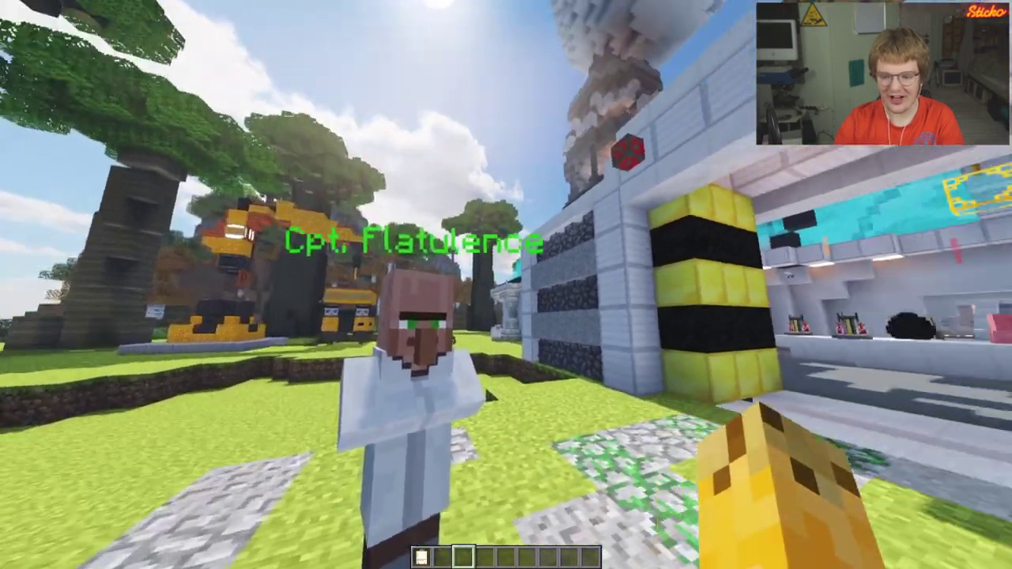
key("w")
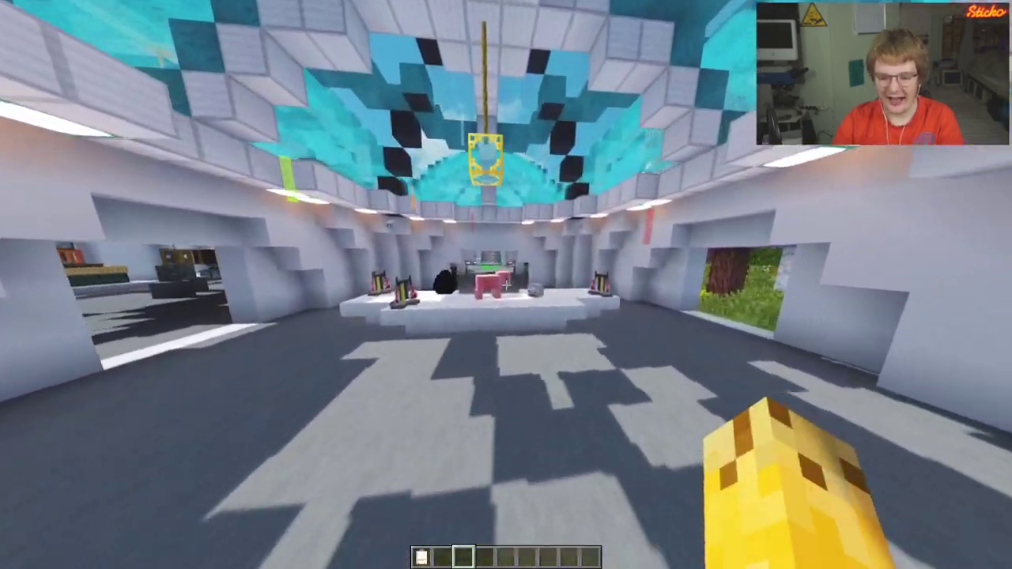
key("w")
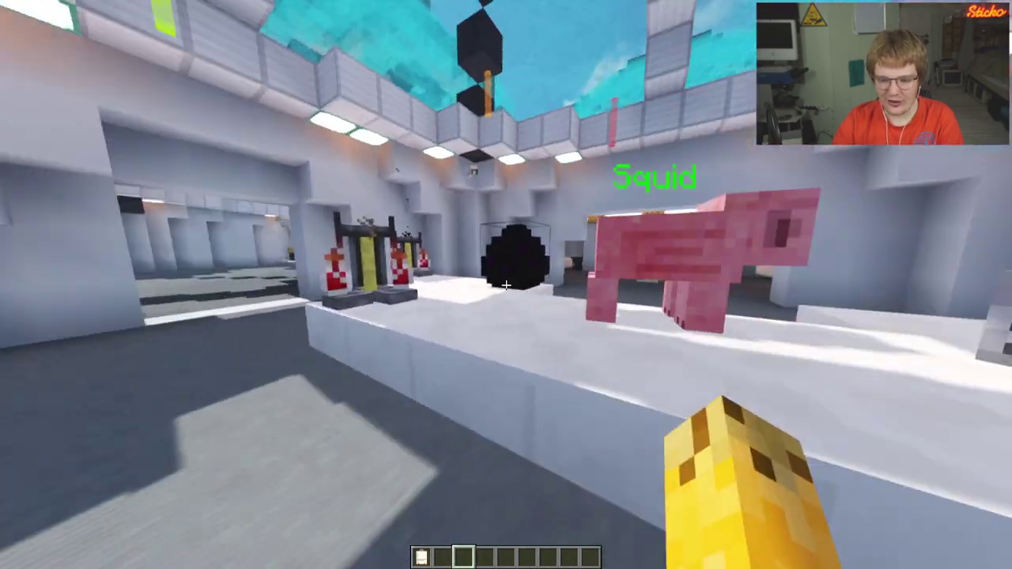
key("w")
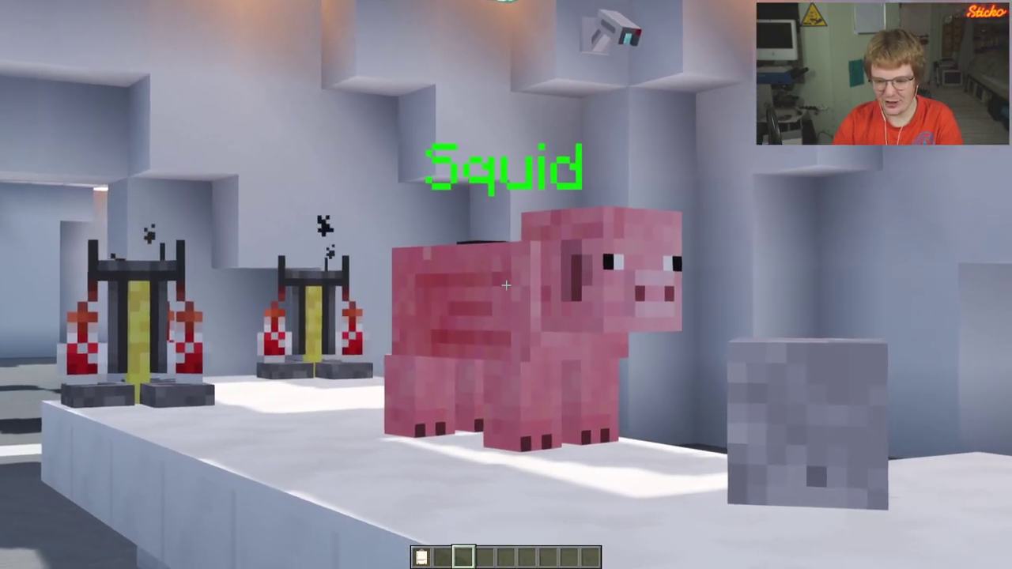
key("w")
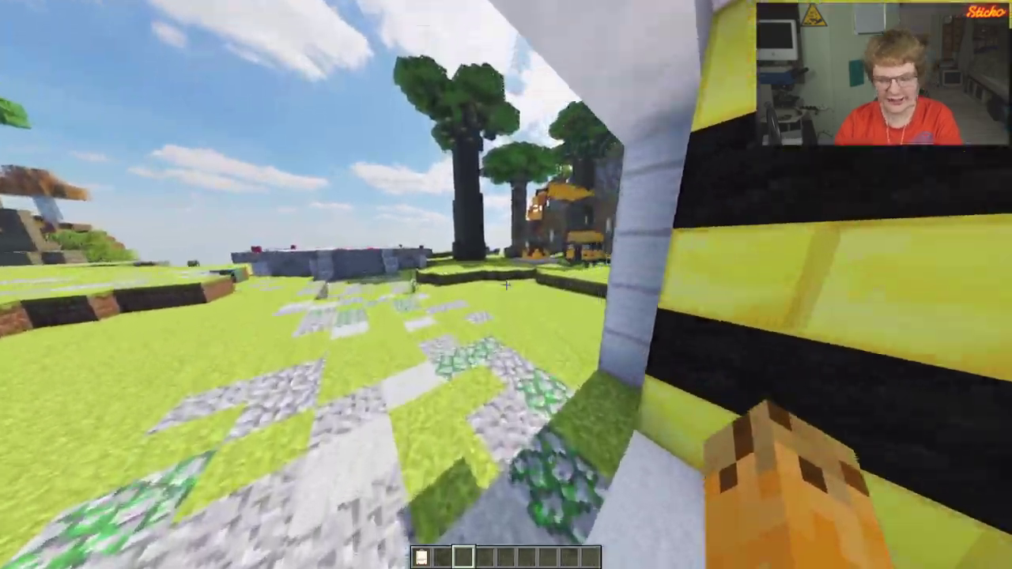
key("w")
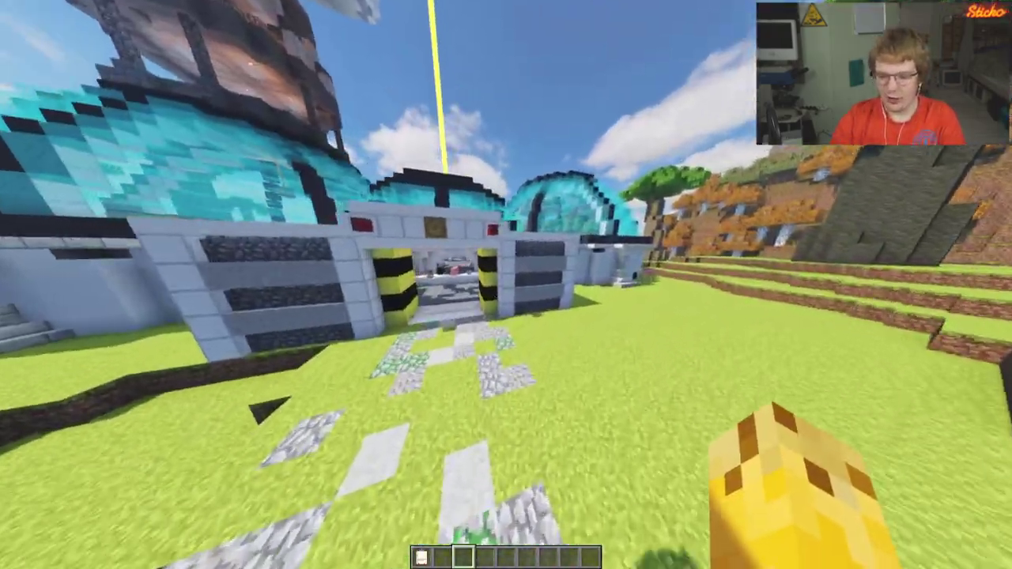
key("s")
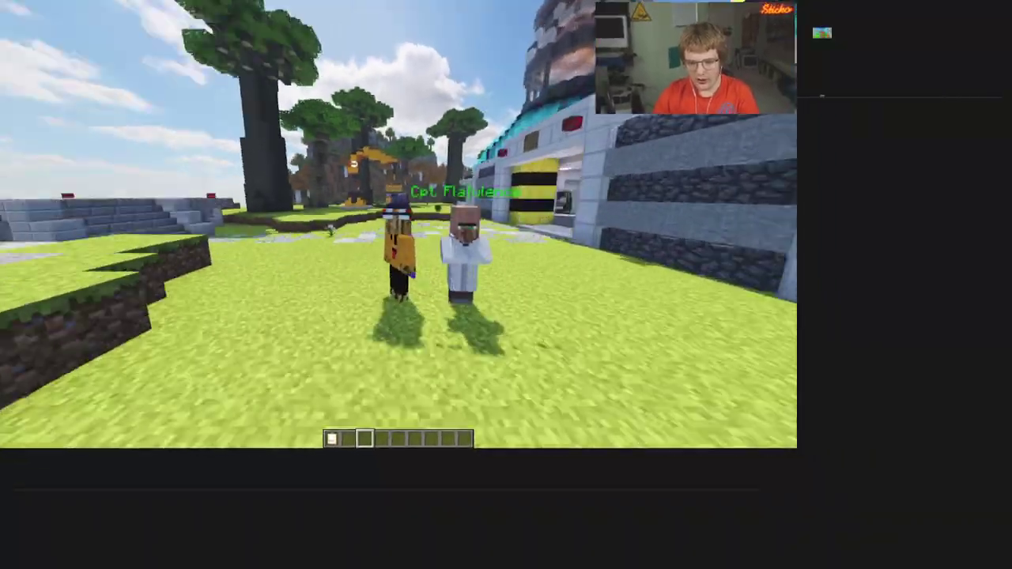